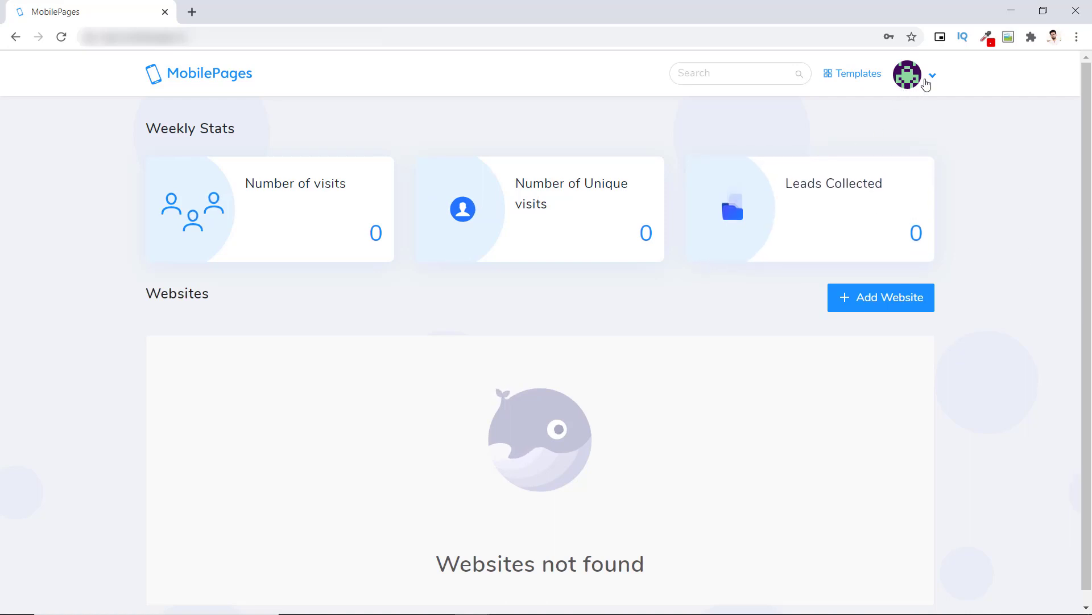
pyautogui.click(931, 75)
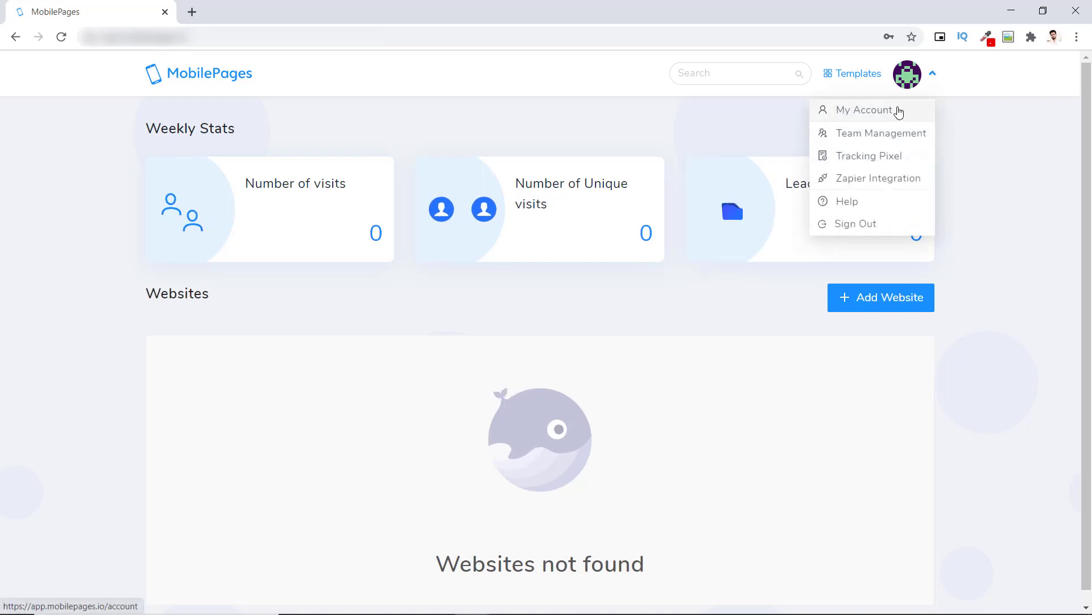
pyautogui.click(898, 110)
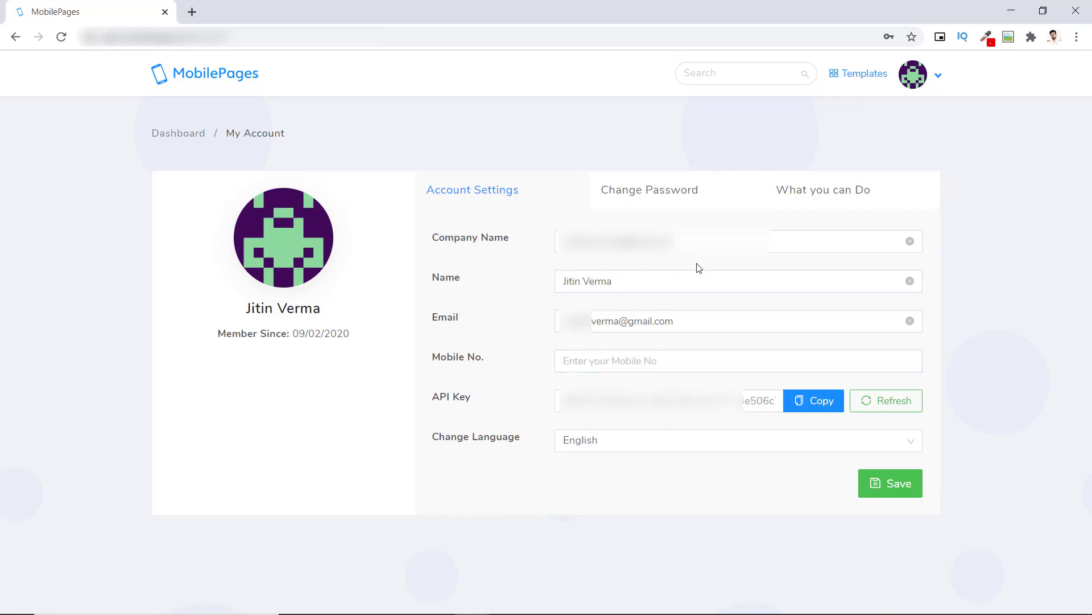
pyautogui.click(658, 206)
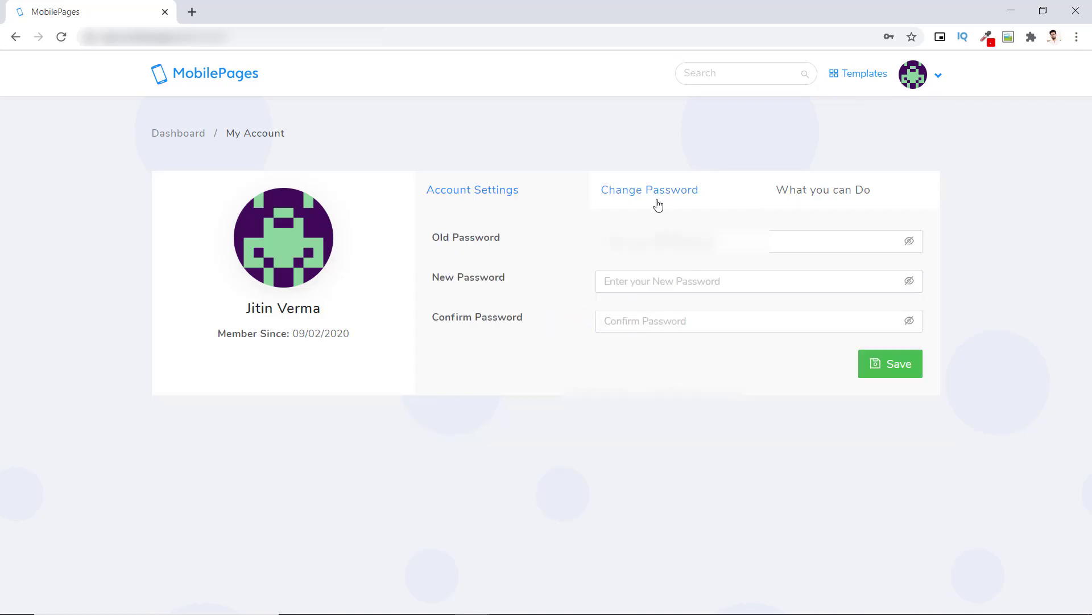
pyautogui.click(816, 195)
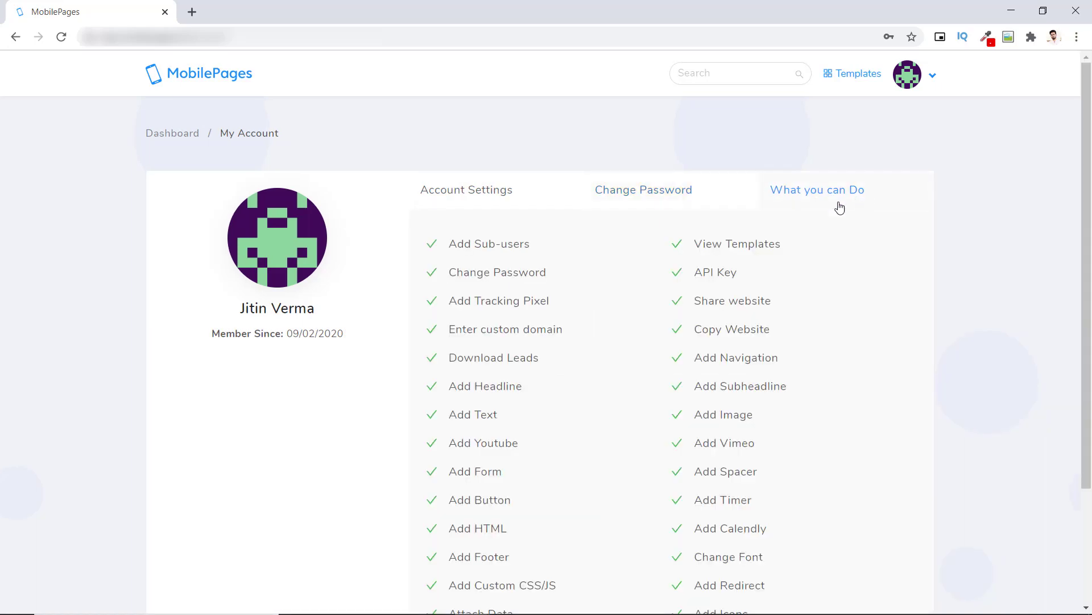
pyautogui.scroll(-3, 592, 402)
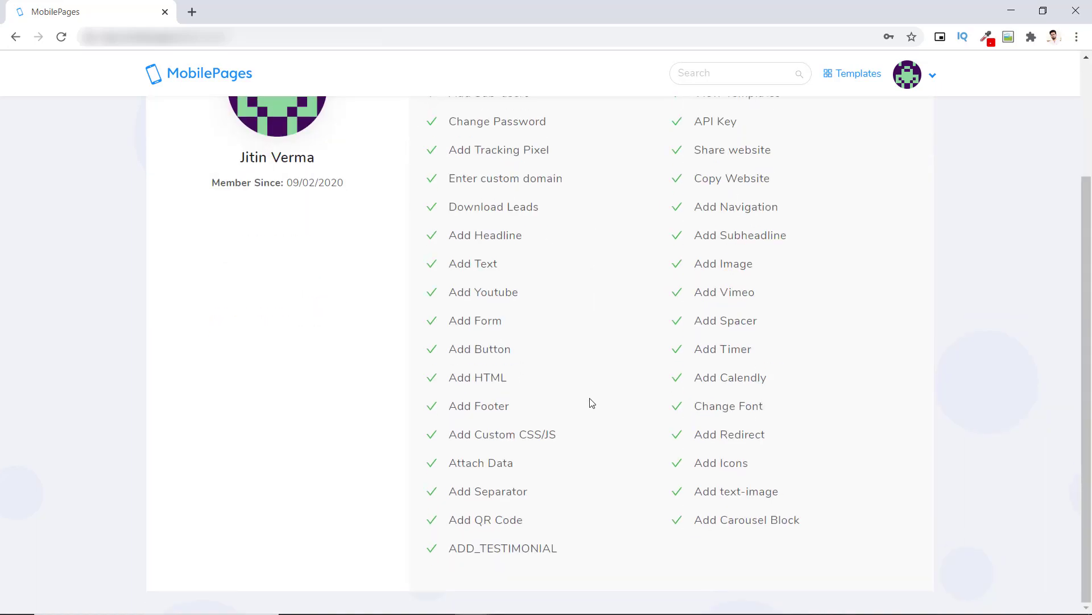
pyautogui.scroll(3, 591, 403)
pyautogui.scroll(-1, 544, 268)
pyautogui.scroll(-1, 585, 343)
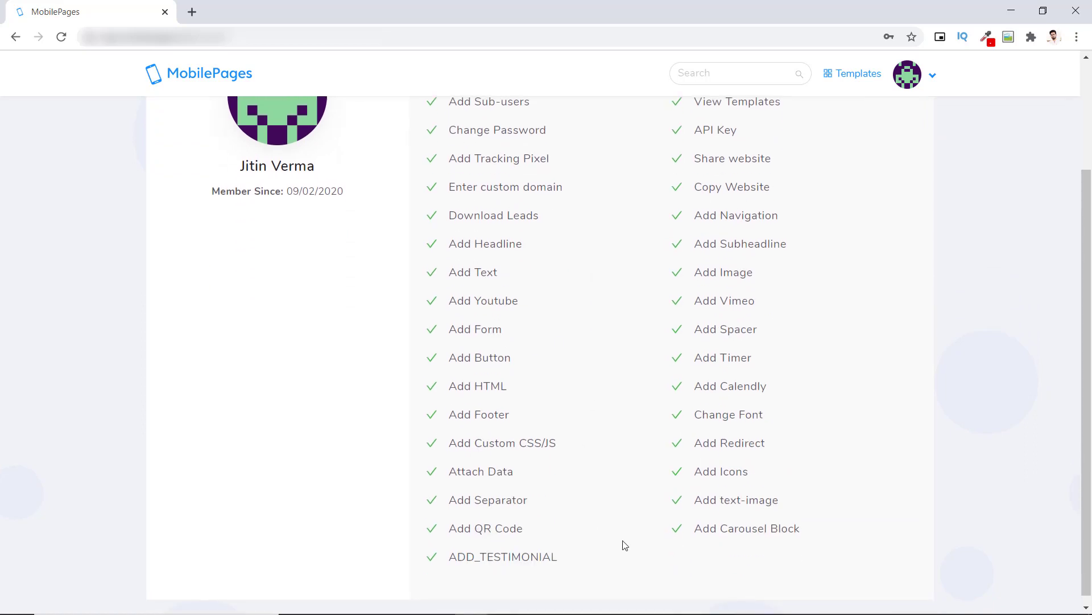
pyautogui.scroll(2, 821, 490)
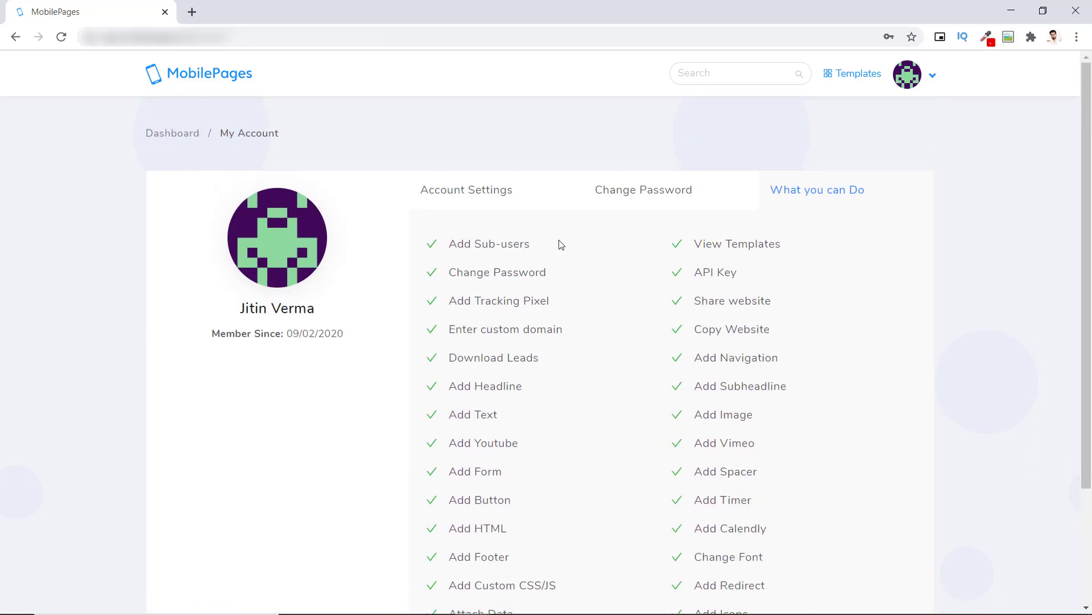
pyautogui.click(165, 137)
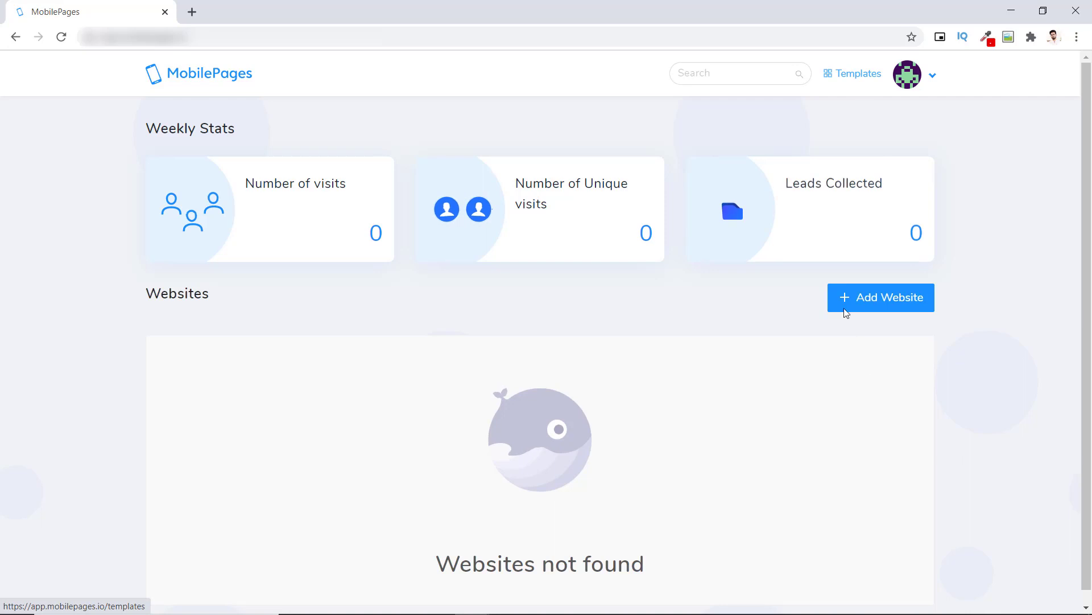
# - Browse the Templates directory
pyautogui.click(846, 74)
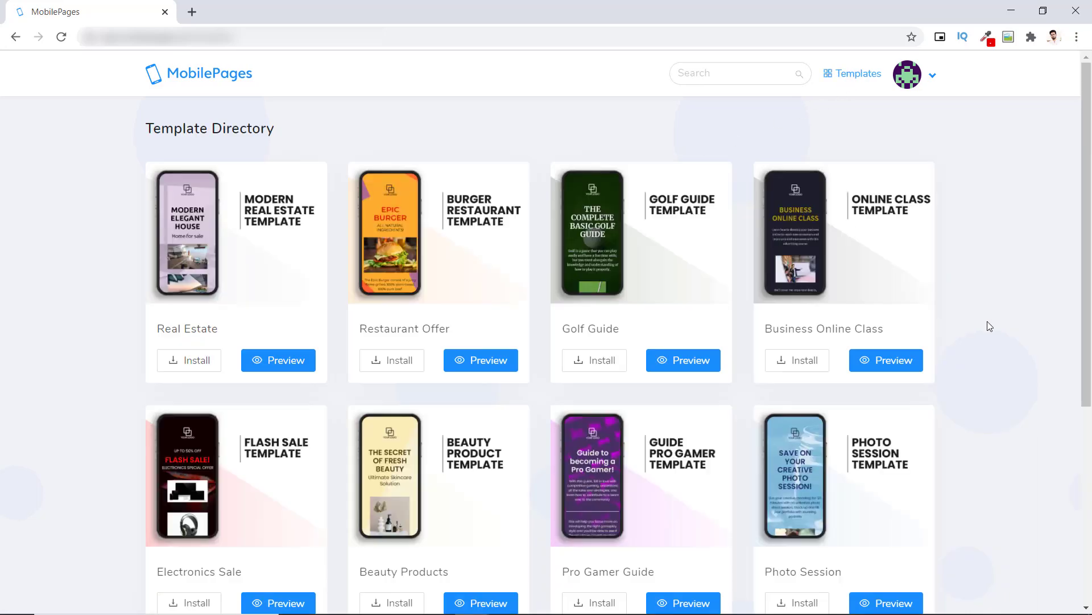
pyautogui.scroll(-5, 989, 323)
pyautogui.scroll(-1, 989, 326)
pyautogui.scroll(6, 1014, 423)
# - Return to the dashboard and start a new website, choosing to build it from a template
pyautogui.click(16, 37)
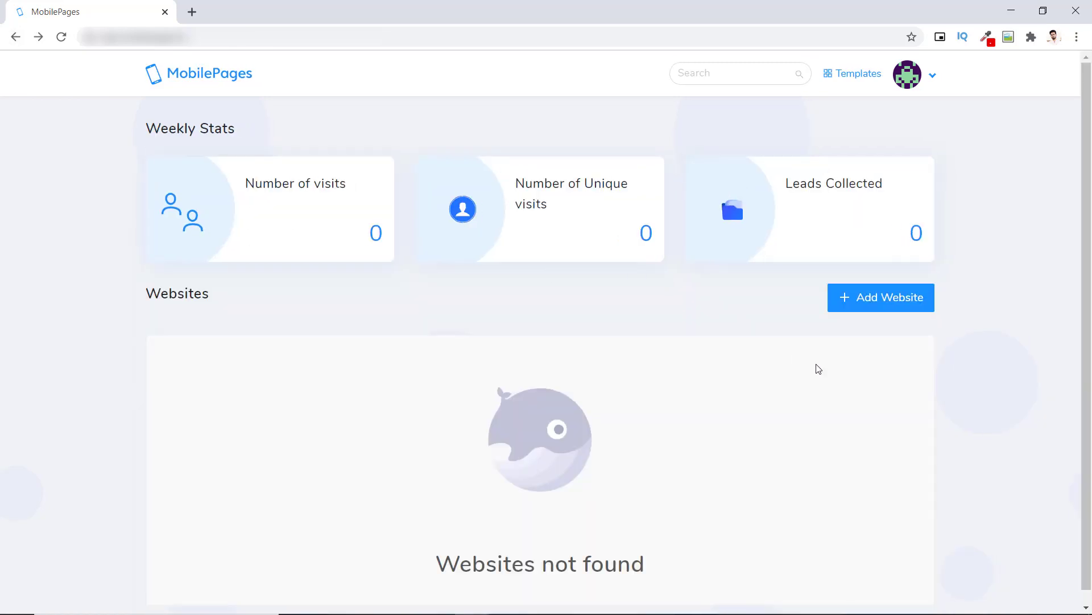
pyautogui.click(920, 301)
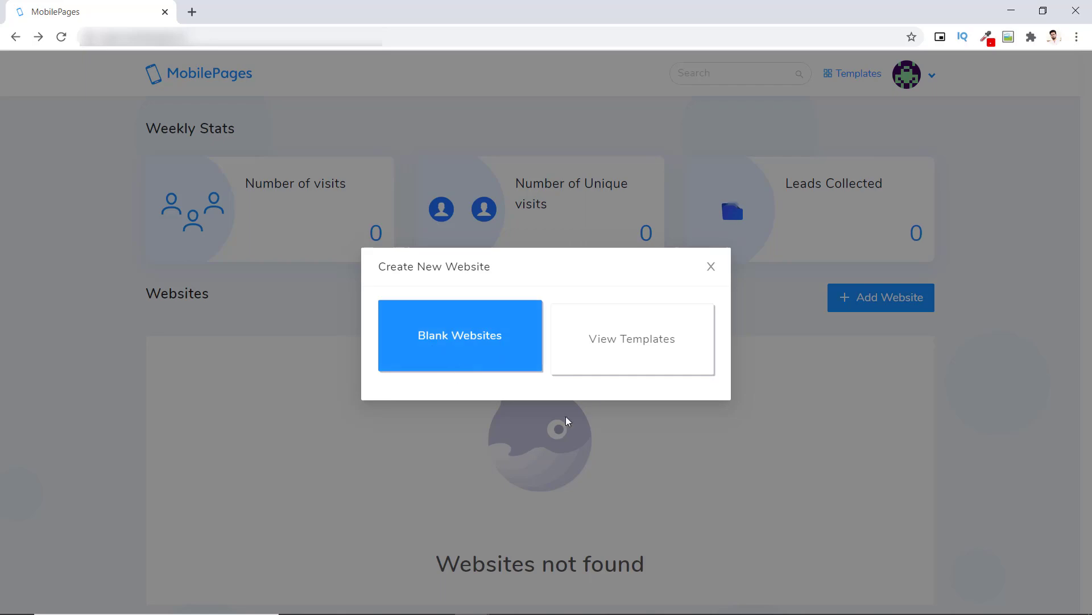
pyautogui.click(624, 353)
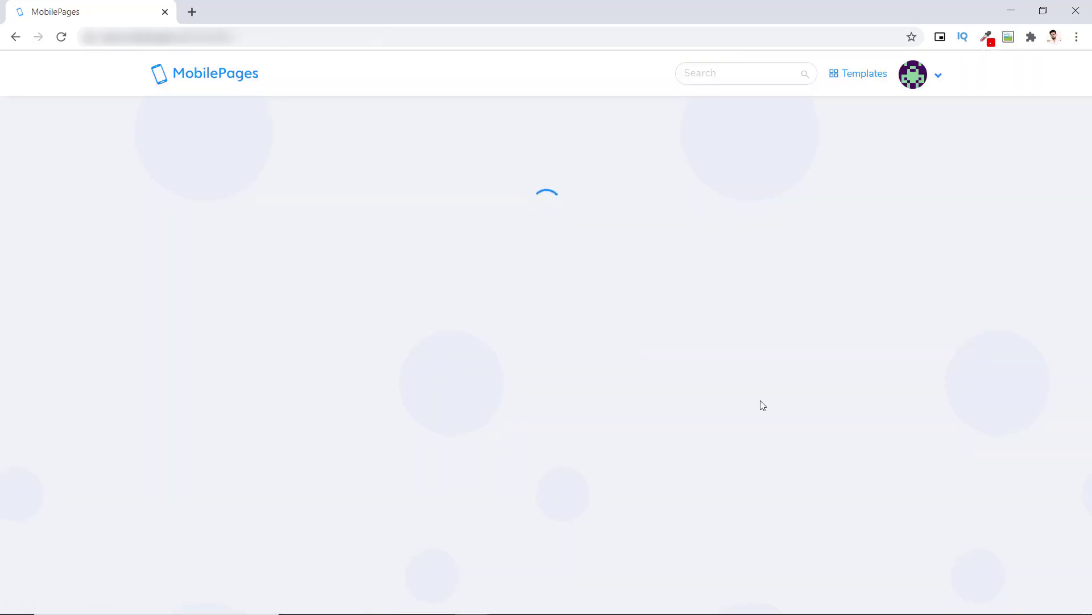
pyautogui.scroll(-3, 858, 366)
pyautogui.scroll(3, 858, 366)
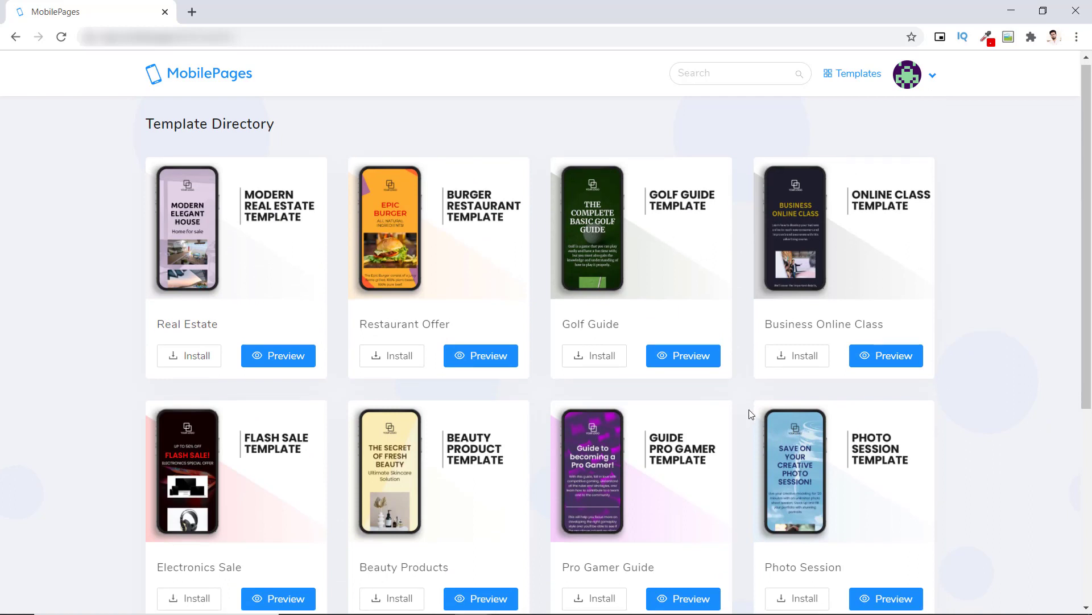
pyautogui.scroll(-1, 716, 418)
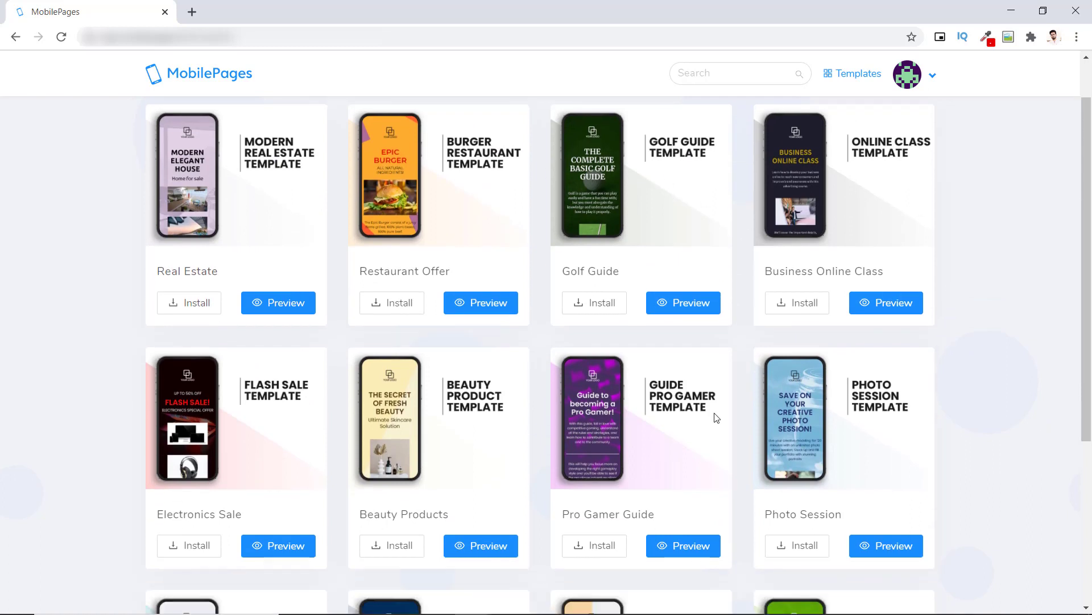
pyautogui.scroll(-5, 716, 417)
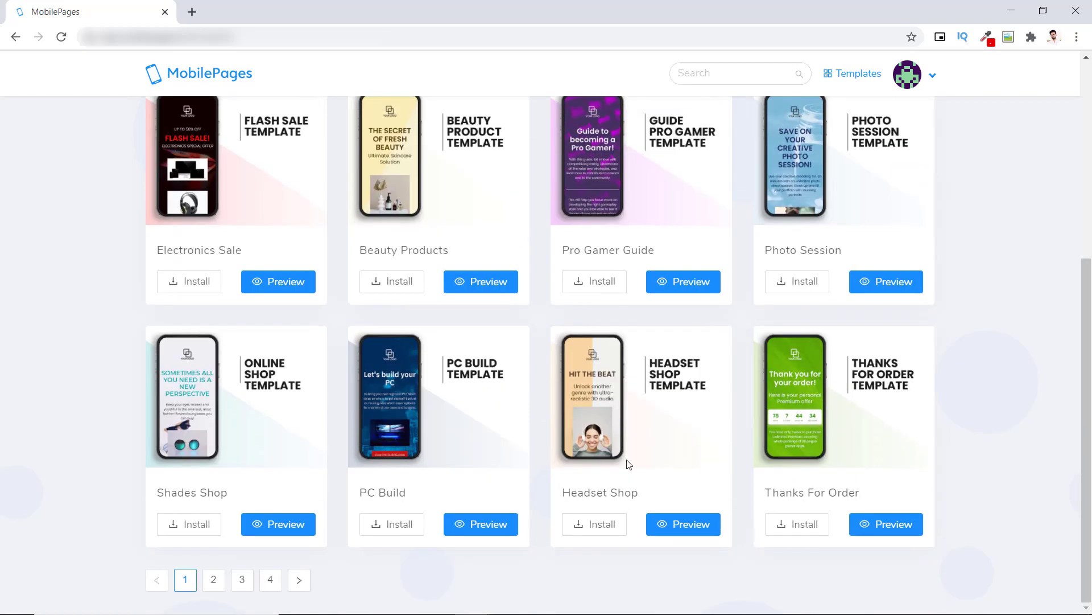
pyautogui.click(298, 579)
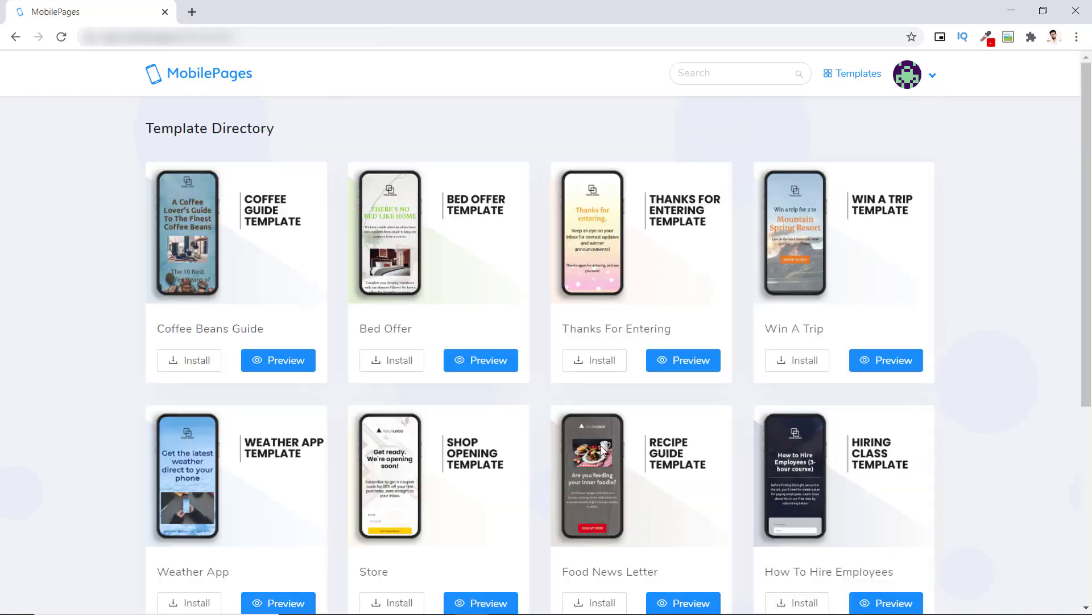
pyautogui.scroll(-6, 599, 443)
pyautogui.click(300, 580)
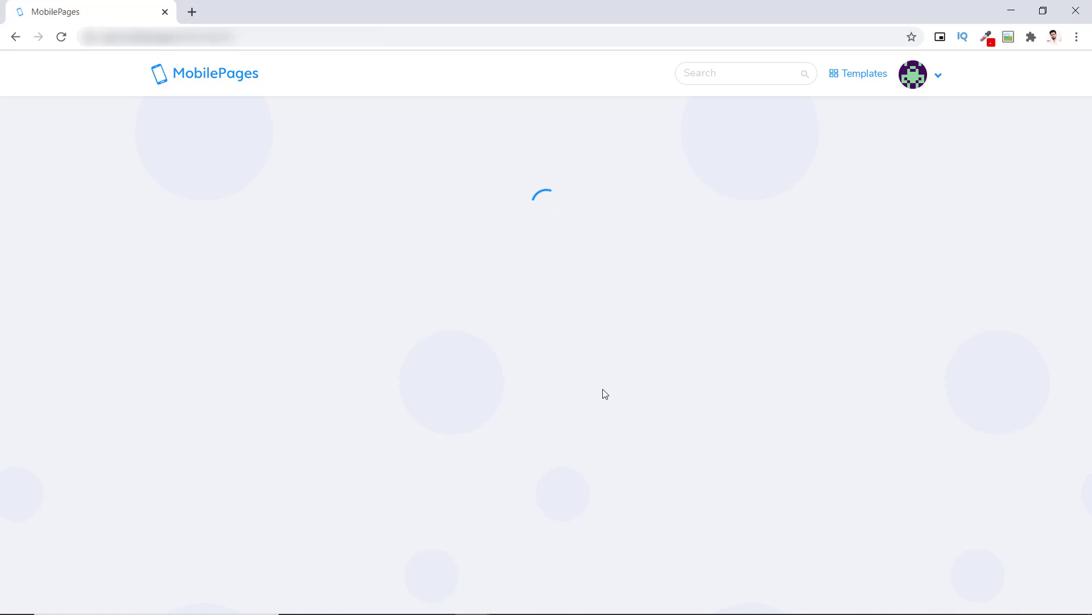
pyautogui.scroll(-6, 602, 394)
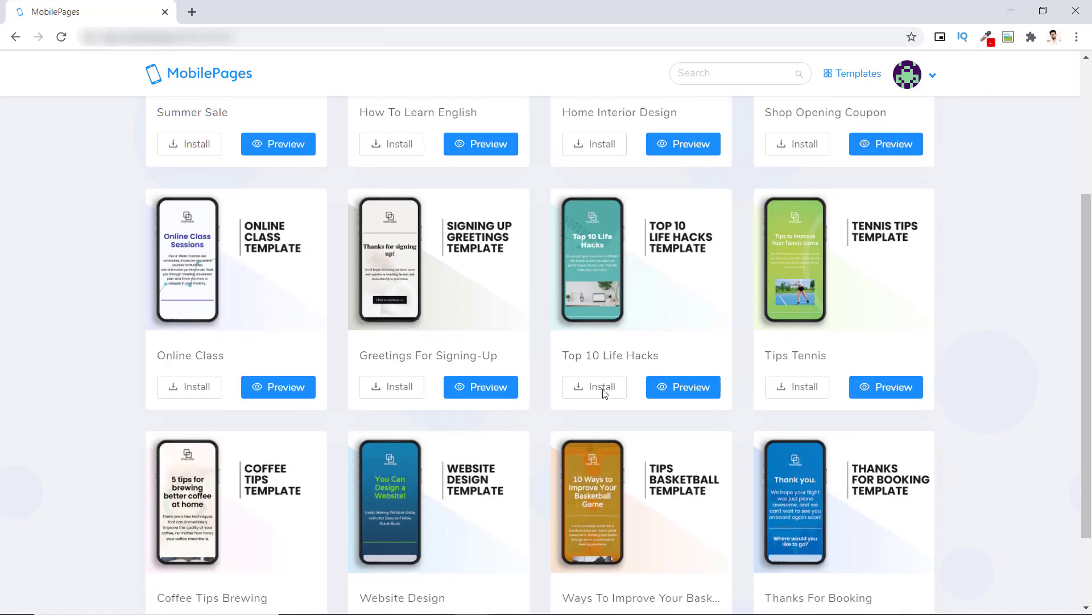
pyautogui.click(298, 579)
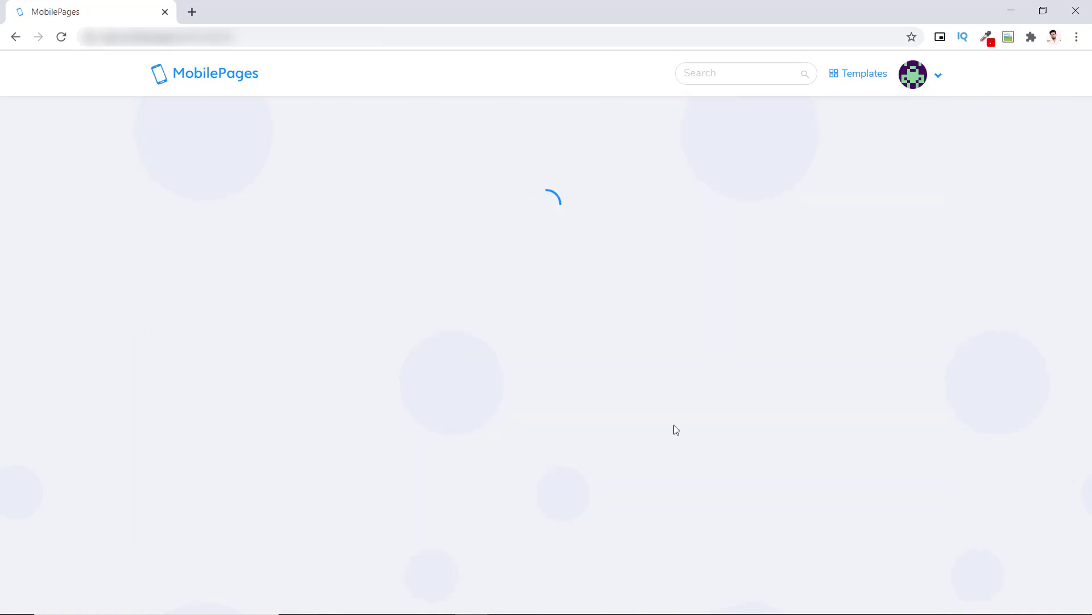
pyautogui.scroll(-2, 710, 410)
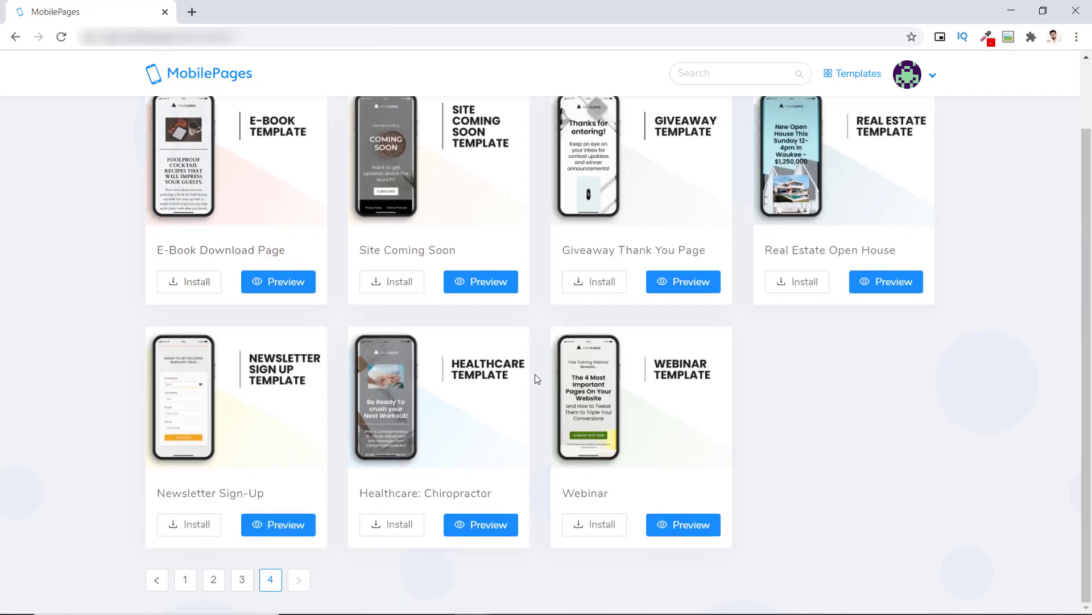
pyautogui.click(185, 579)
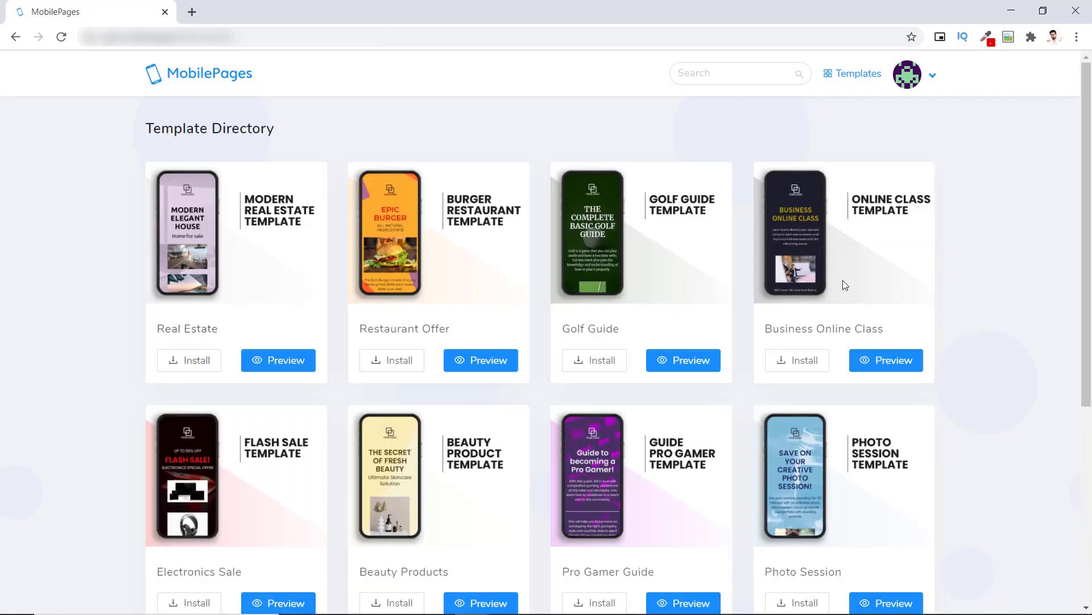
pyautogui.scroll(-1, 778, 385)
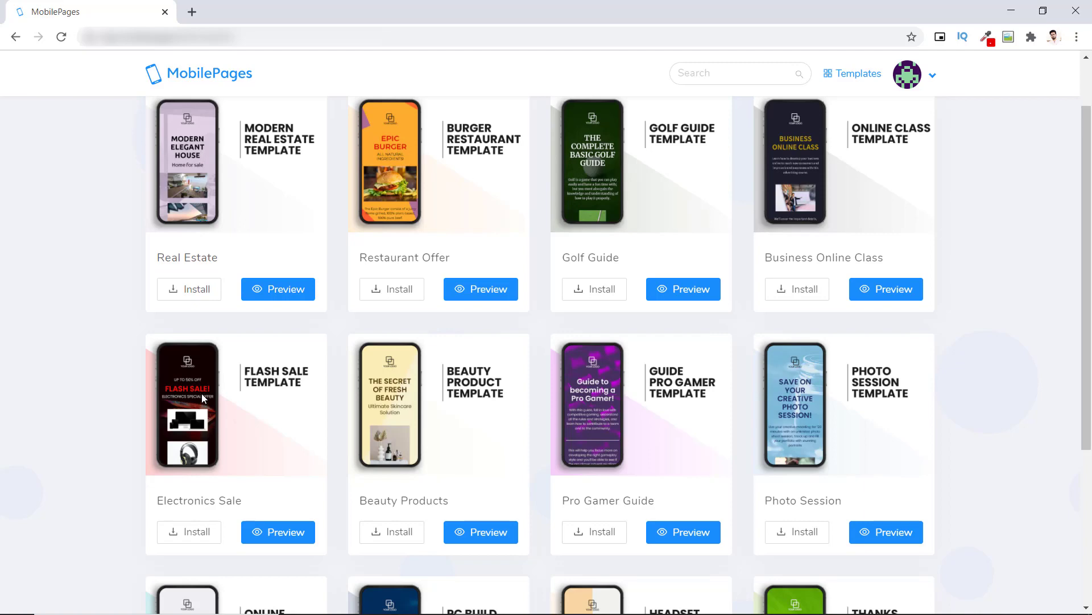
pyautogui.click(282, 531)
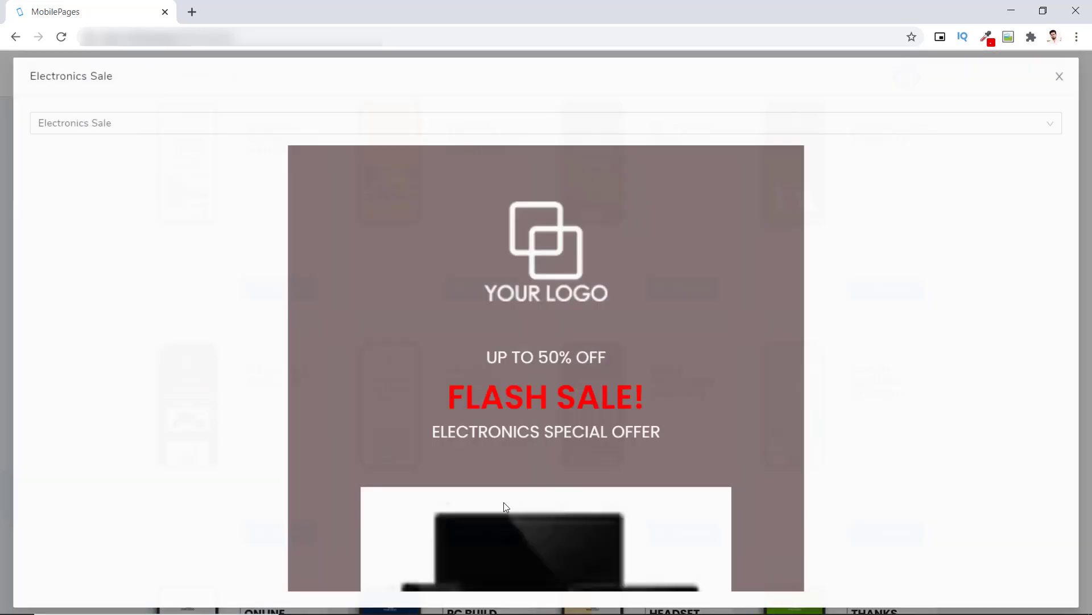
pyautogui.scroll(-4, 573, 432)
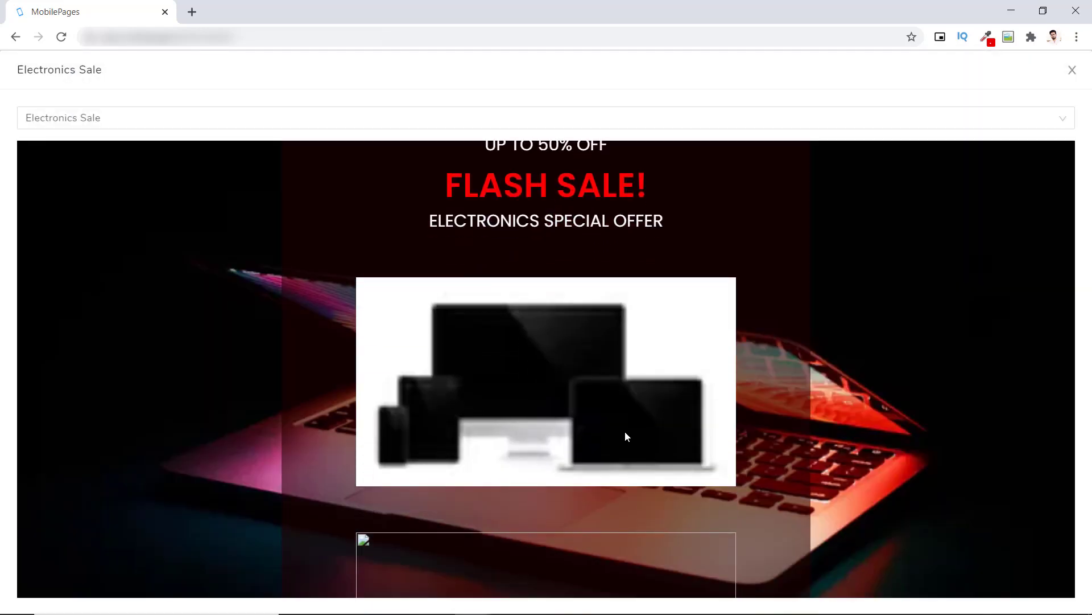
pyautogui.scroll(2, 625, 431)
pyautogui.scroll(-6, 624, 431)
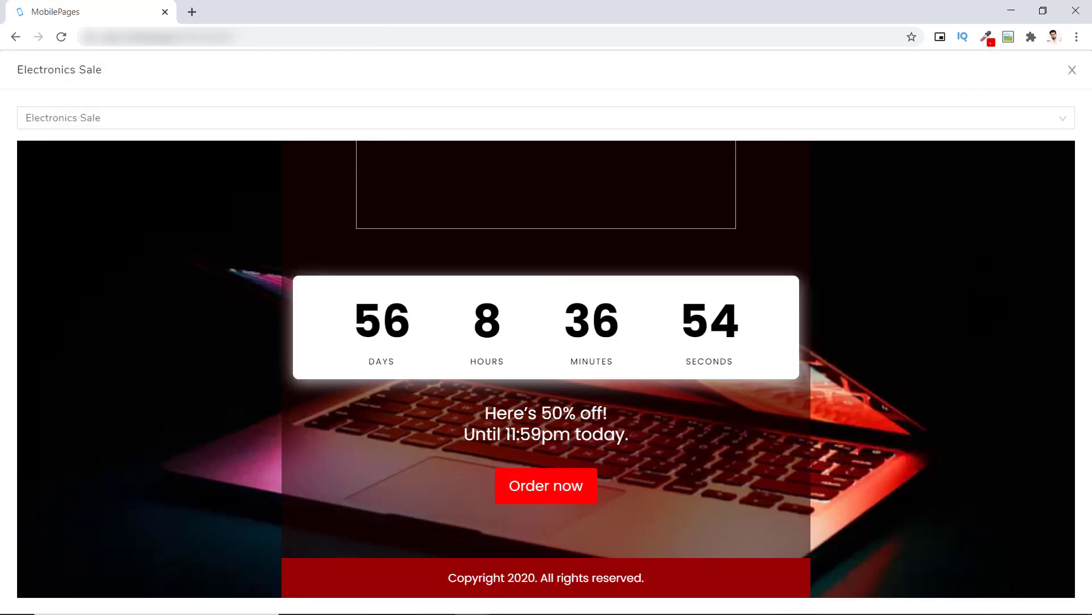
pyautogui.scroll(8, 650, 512)
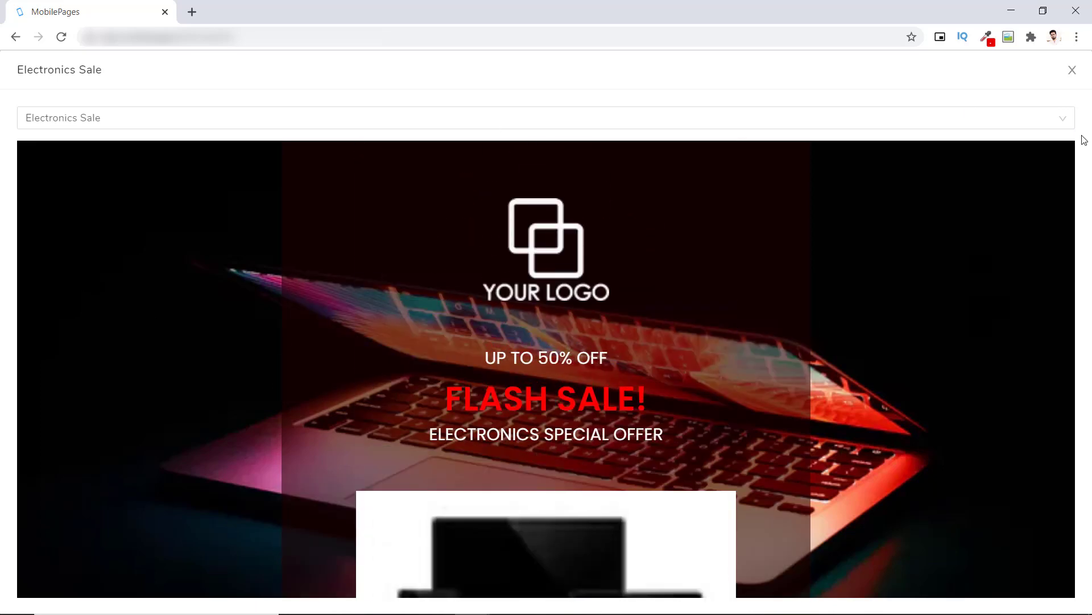
pyautogui.click(1071, 70)
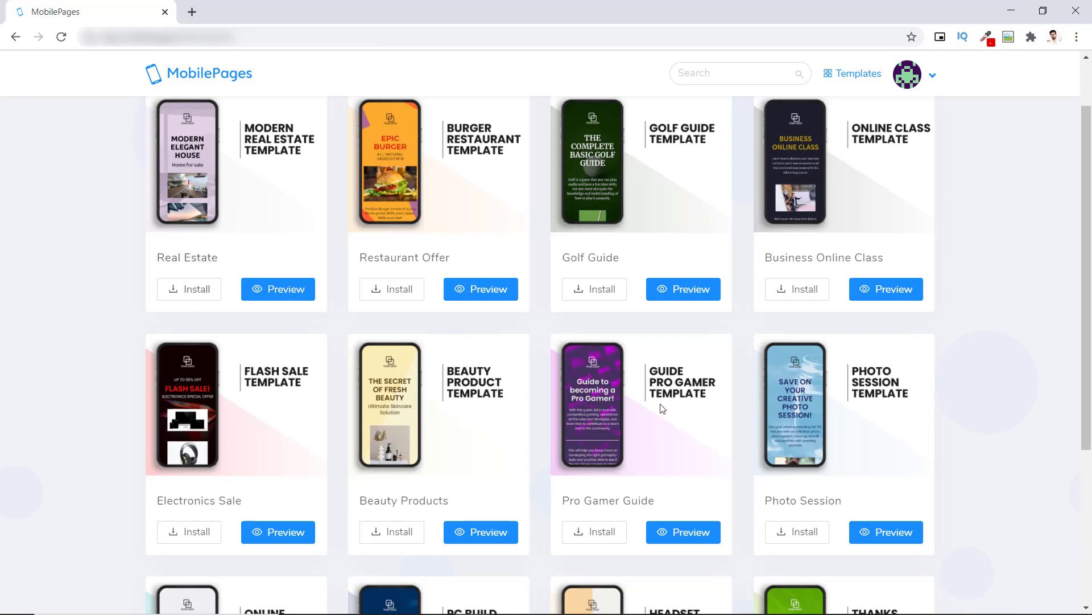
pyautogui.click(685, 532)
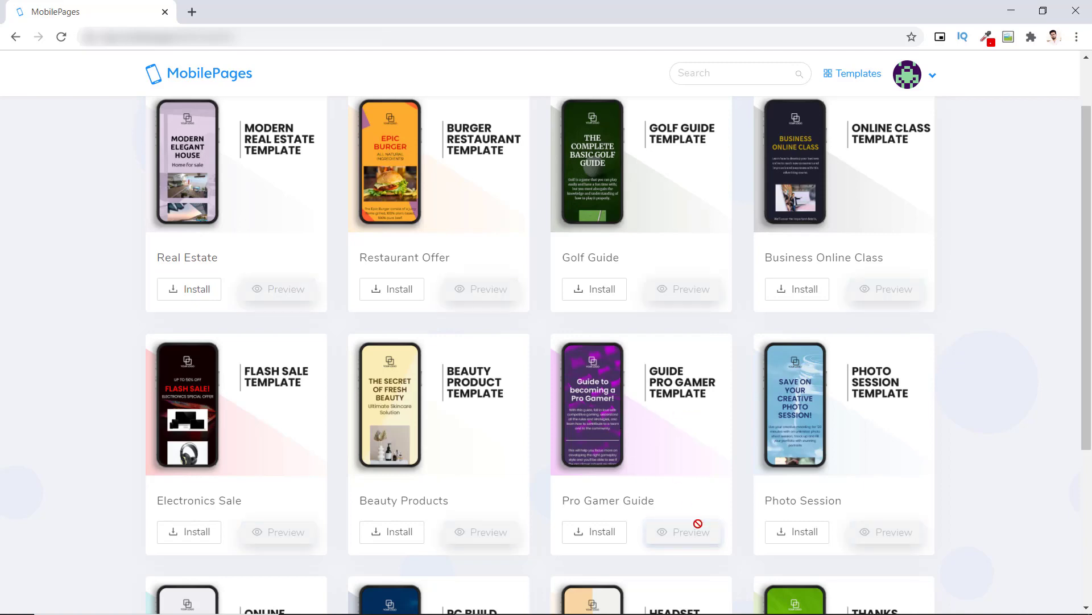
pyautogui.scroll(-4, 701, 520)
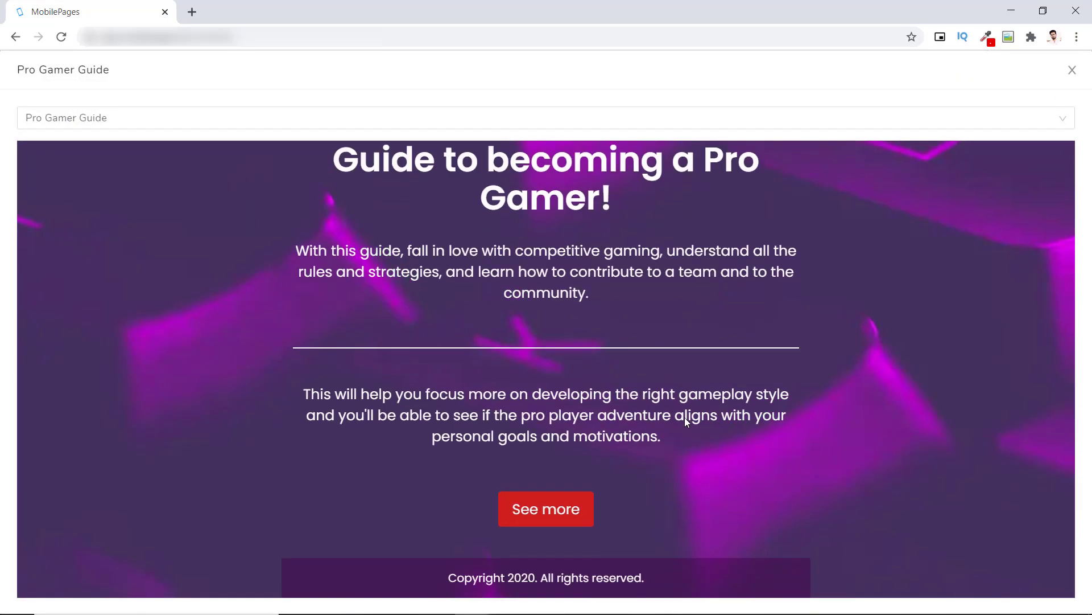
pyautogui.scroll(1, 701, 512)
pyautogui.scroll(3, 700, 454)
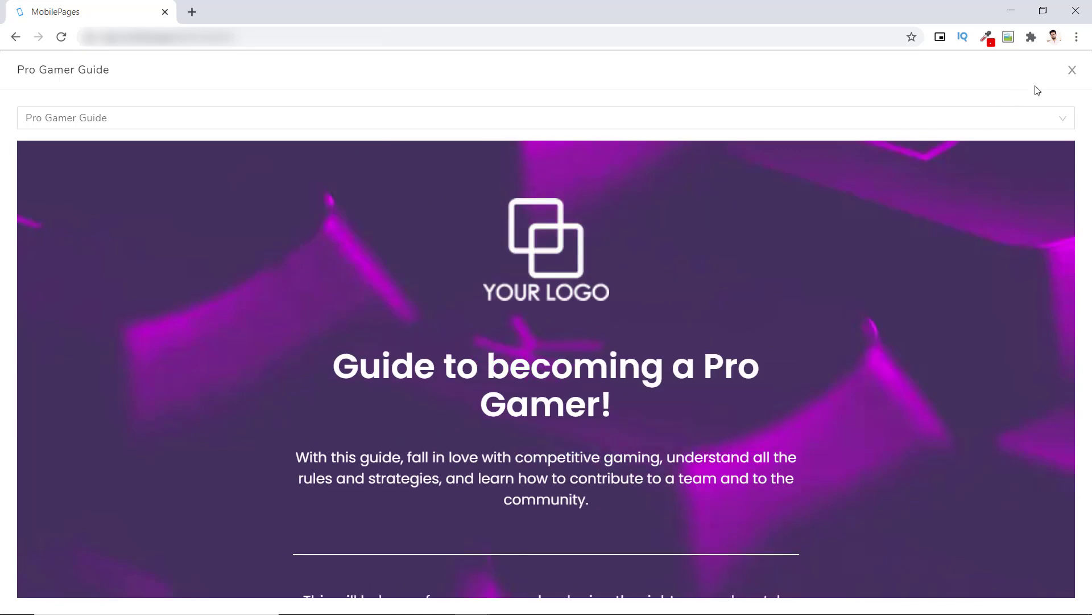
pyautogui.click(1072, 71)
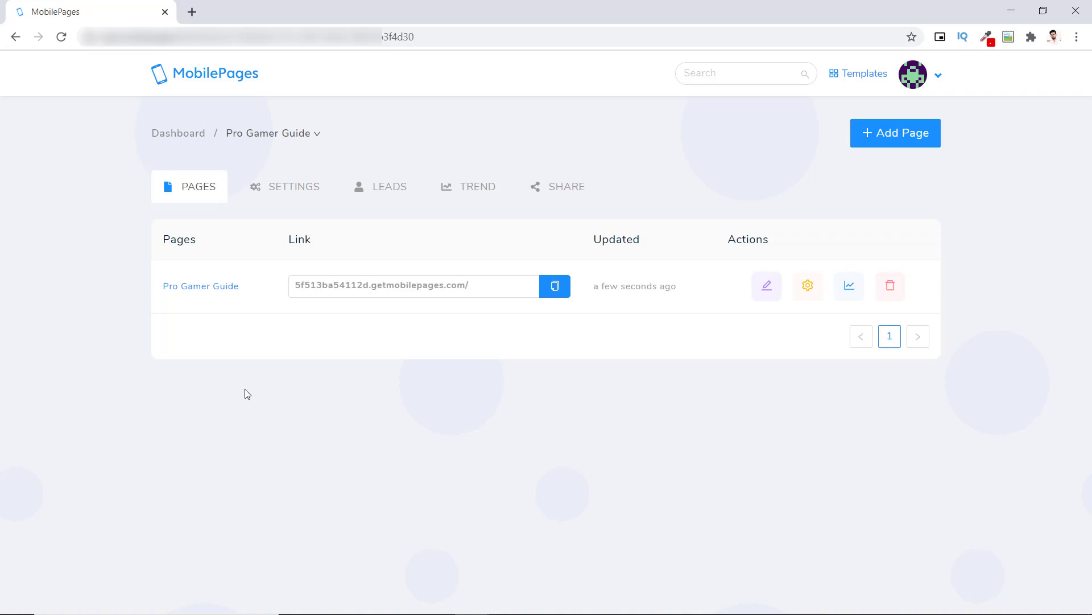
# - In the website's settings, change the Website Name to 'Photography'
pyautogui.click(289, 193)
pyautogui.tripleClick(403, 331)
pyautogui.write('Photography')
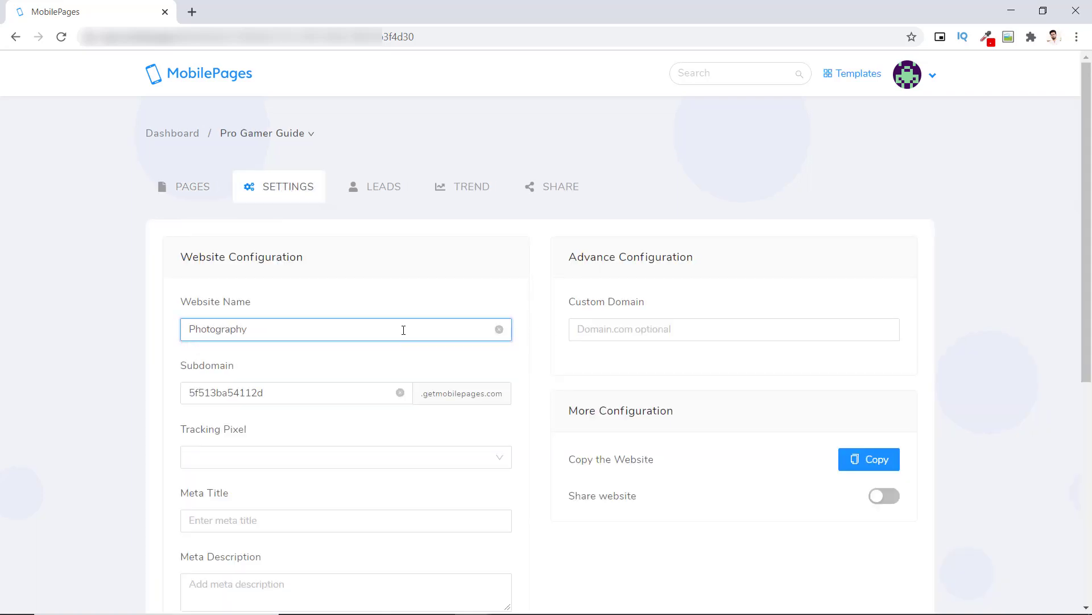
pyautogui.click(601, 331)
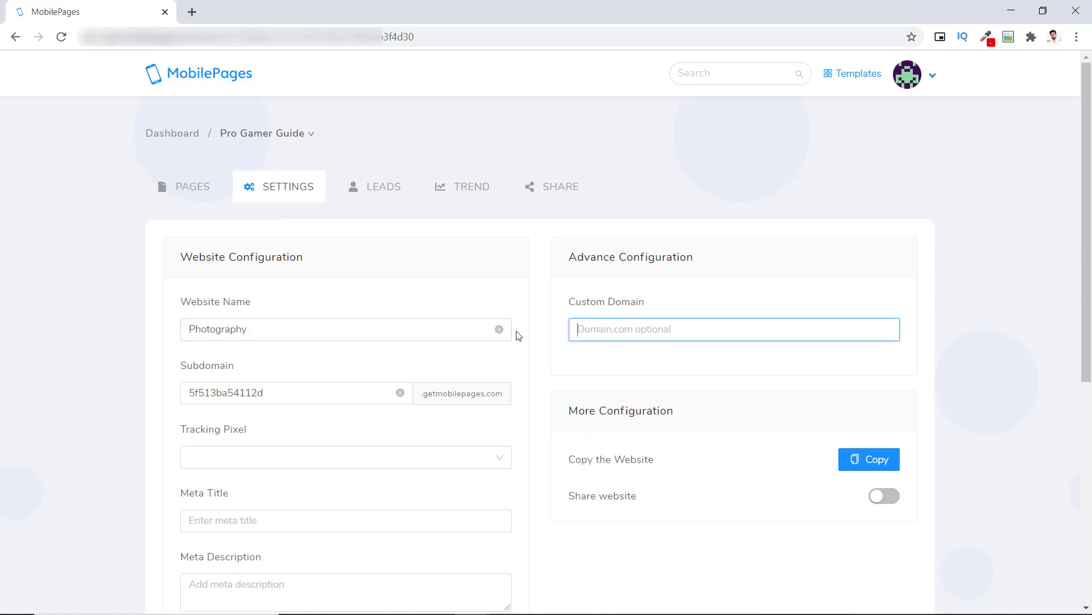
pyautogui.scroll(-1, 457, 356)
pyautogui.moveTo(330, 327); pyautogui.dragTo(184, 330)
pyautogui.click(293, 323)
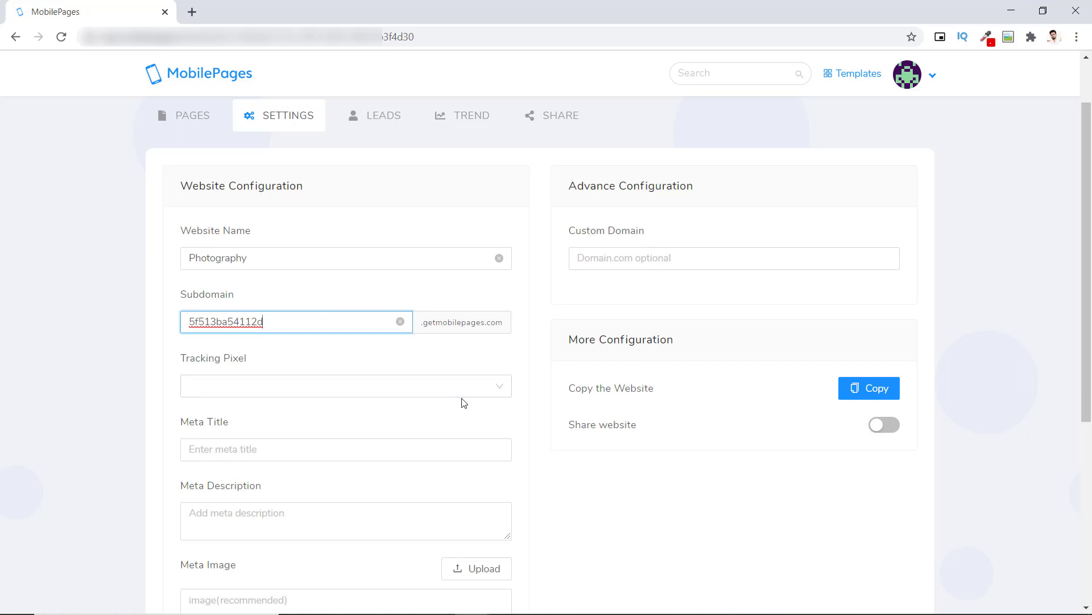
pyautogui.scroll(-1, 268, 378)
pyautogui.scroll(-1, 466, 383)
pyautogui.scroll(-1, 452, 388)
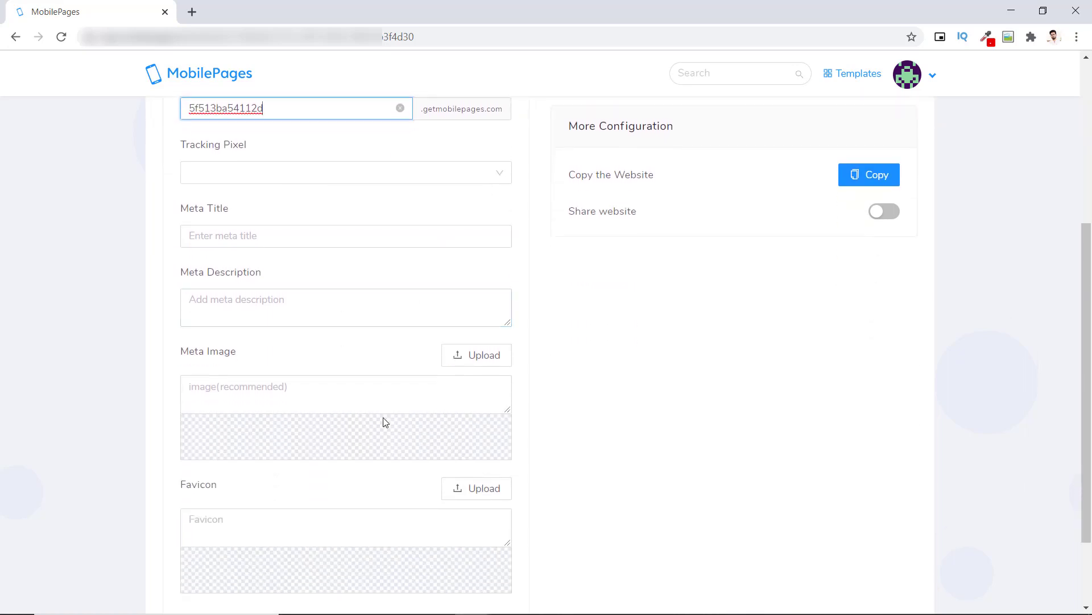
pyautogui.scroll(-1, 291, 453)
pyautogui.scroll(2, 541, 456)
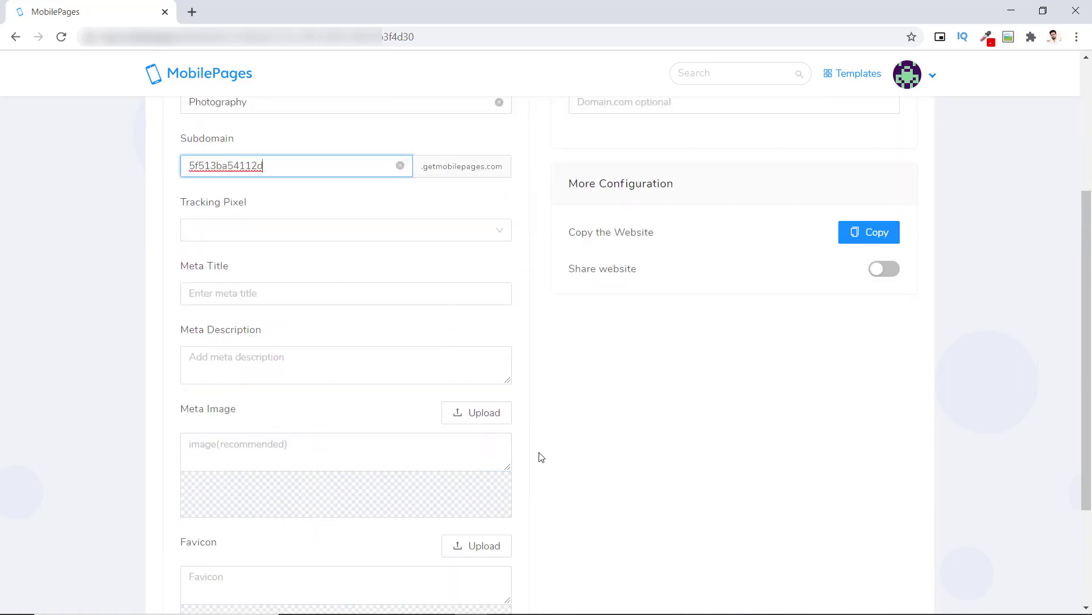
pyautogui.scroll(3, 674, 422)
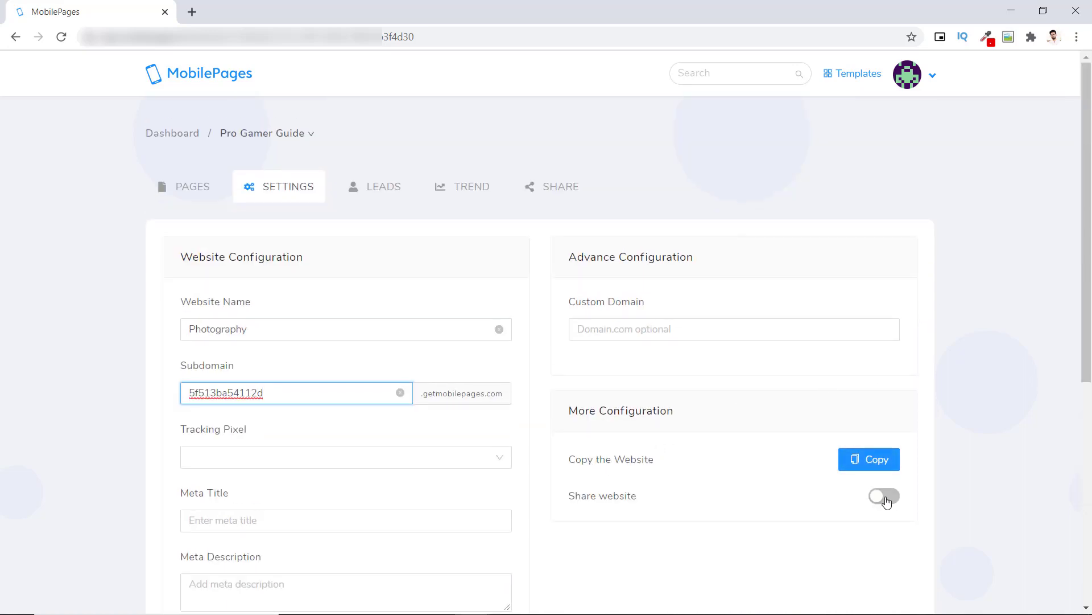
# - Look over the website's leads, visitor trend and sharing details, then return to its pages
pyautogui.click(377, 195)
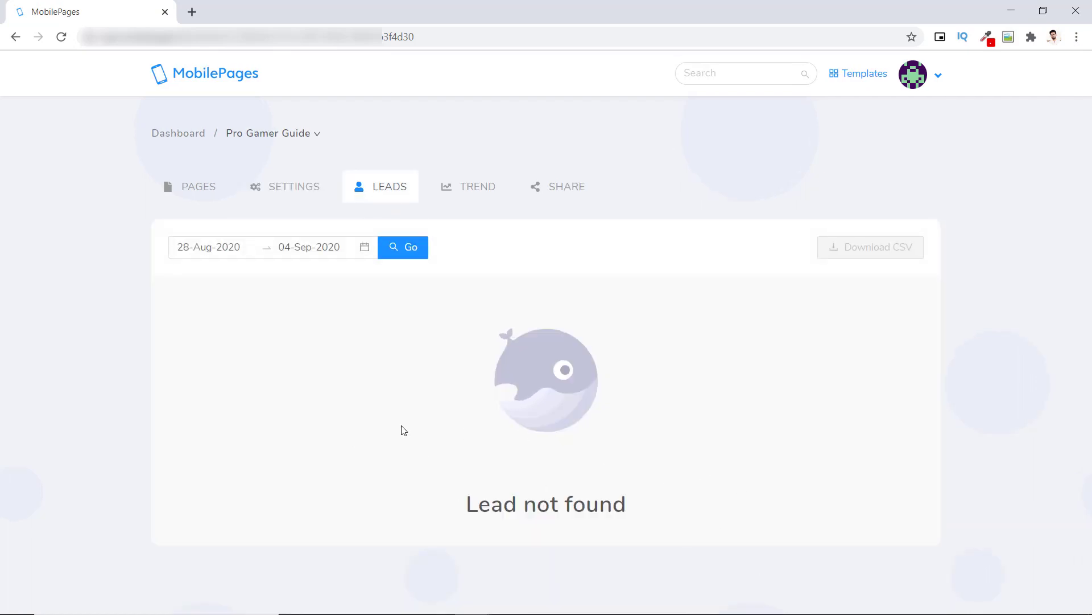
pyautogui.click(467, 188)
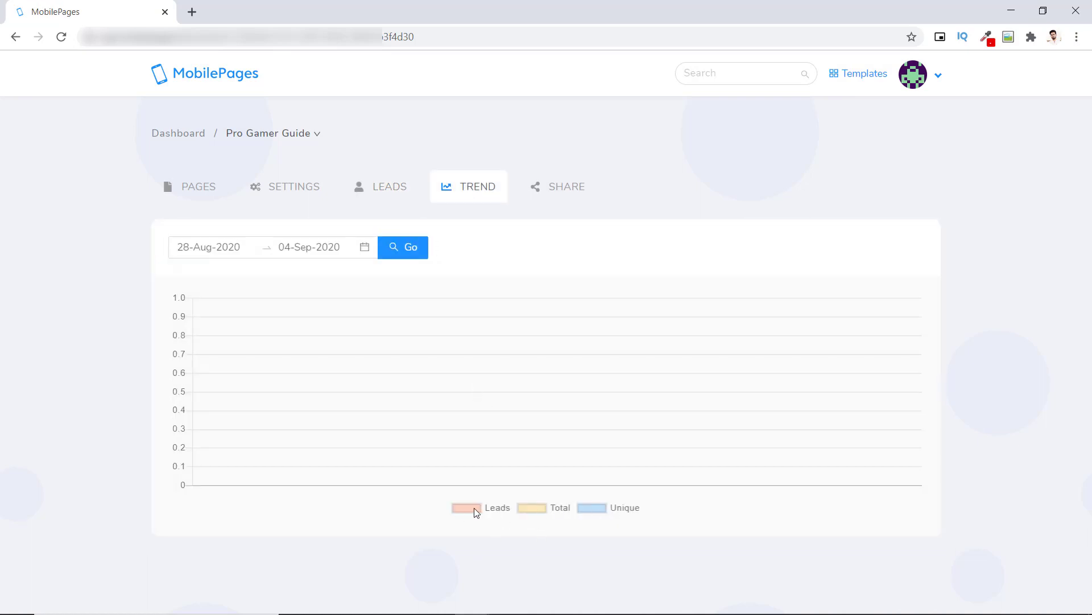
pyautogui.click(558, 187)
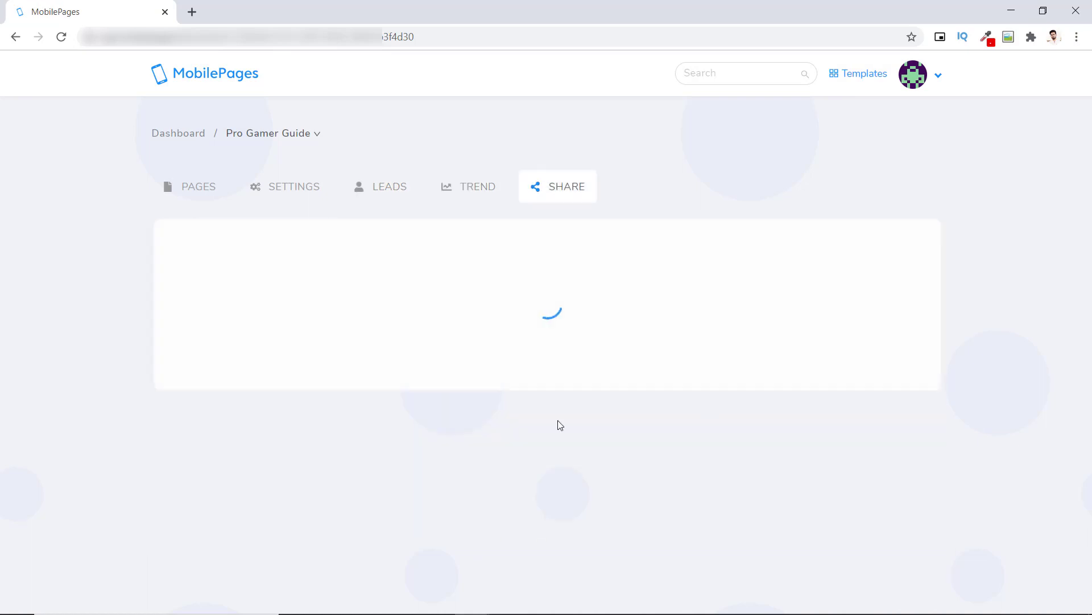
pyautogui.click(194, 189)
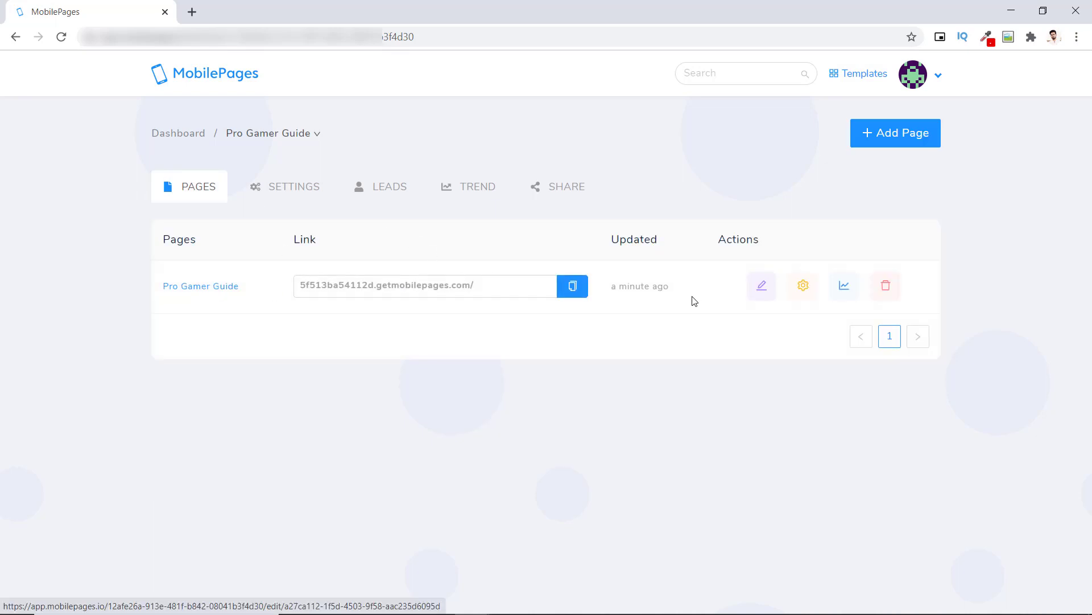
# - Edit the Pro Gamer Guide page and add a navigation block at its top
pyautogui.click(762, 286)
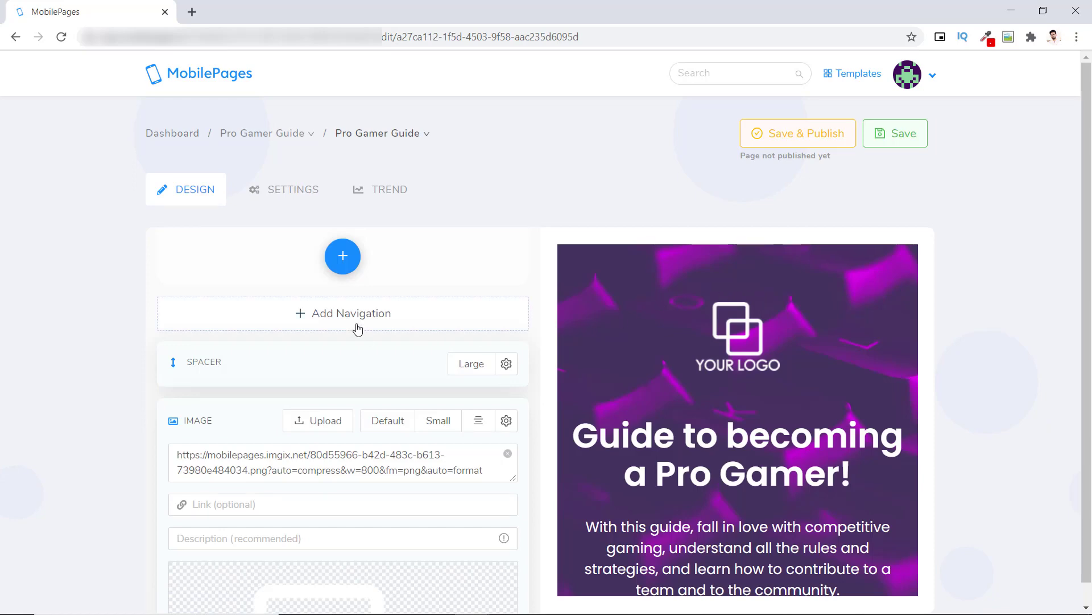
pyautogui.scroll(-2, 379, 325)
pyautogui.scroll(2, 380, 325)
pyautogui.scroll(-1, 560, 396)
pyautogui.scroll(-1, 1025, 431)
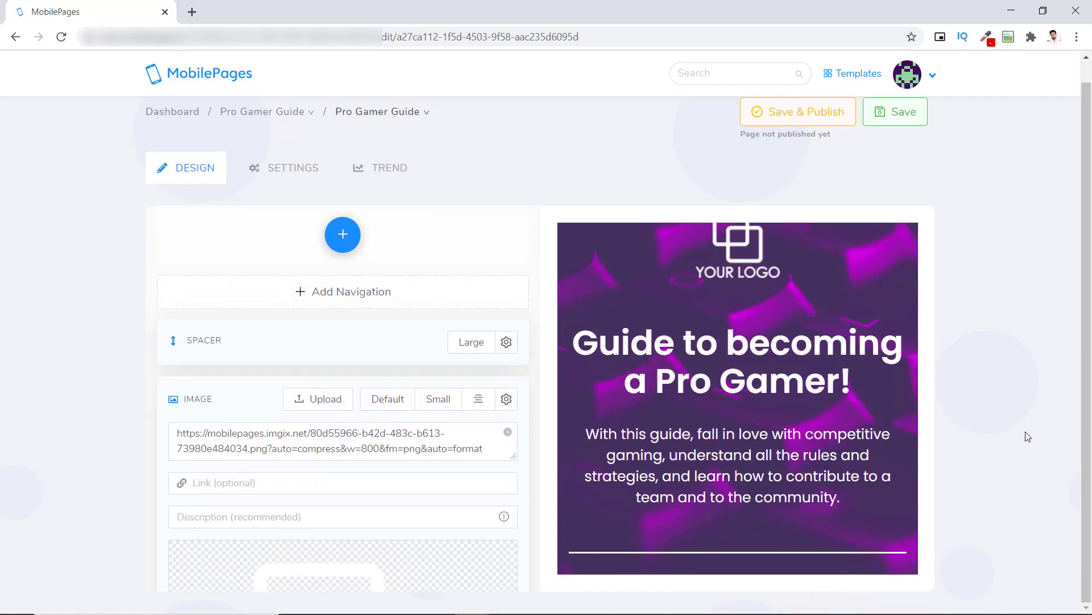
pyautogui.scroll(-3, 835, 421)
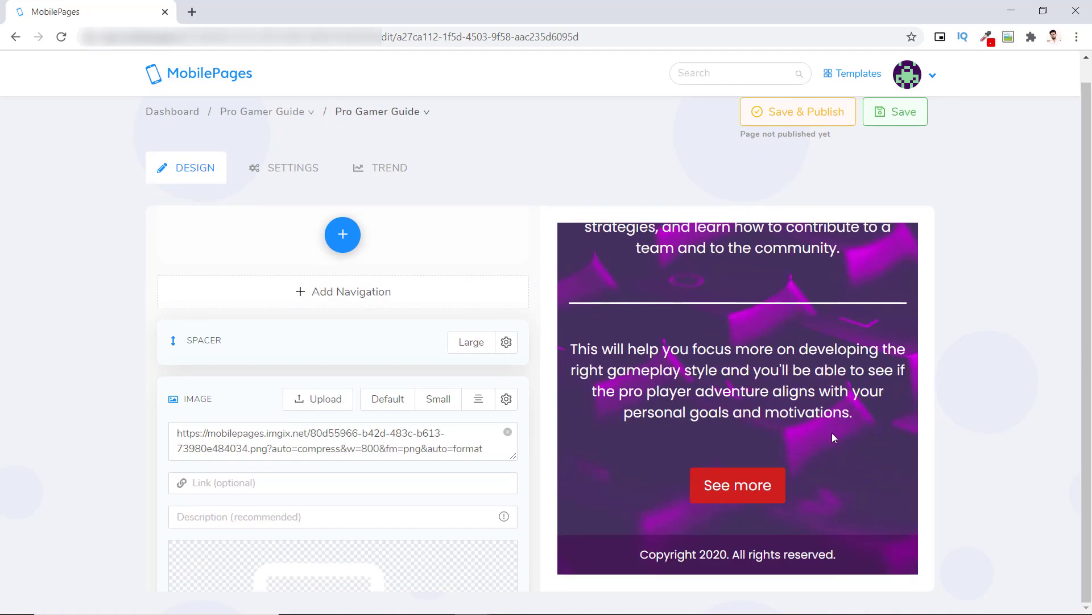
pyautogui.scroll(4, 831, 455)
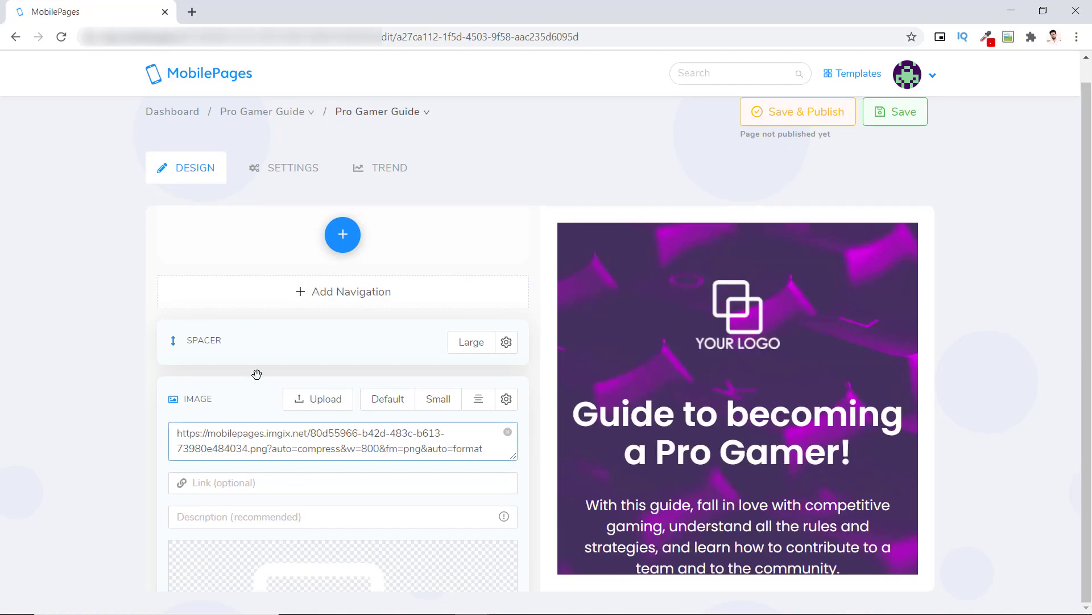
pyautogui.click(349, 294)
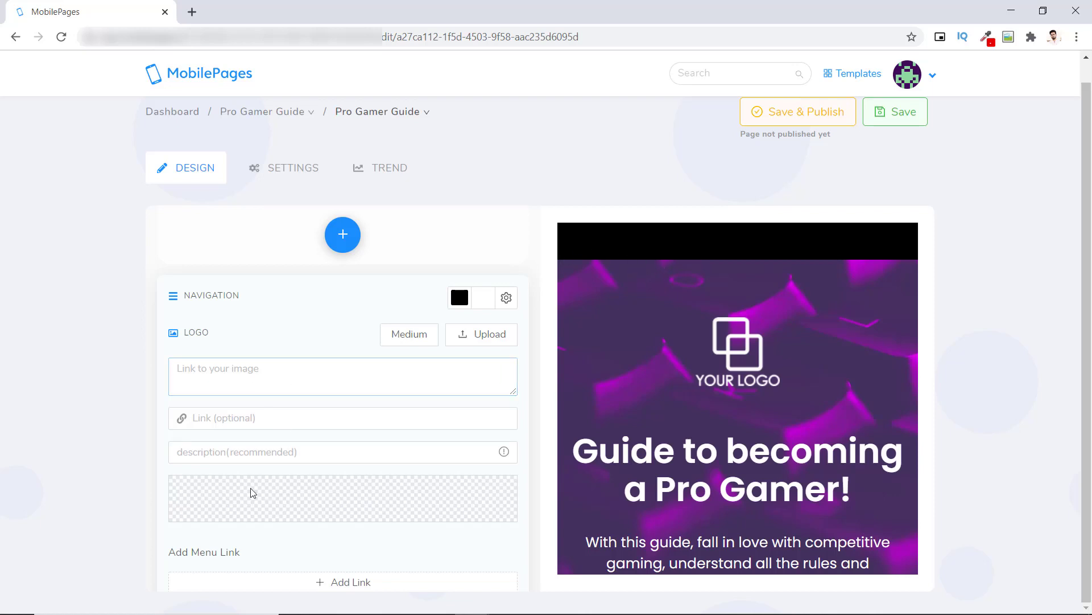
# - Add two navigation menu links labelled 'About US' and 'Contact US'
pyautogui.scroll(-1, 272, 493)
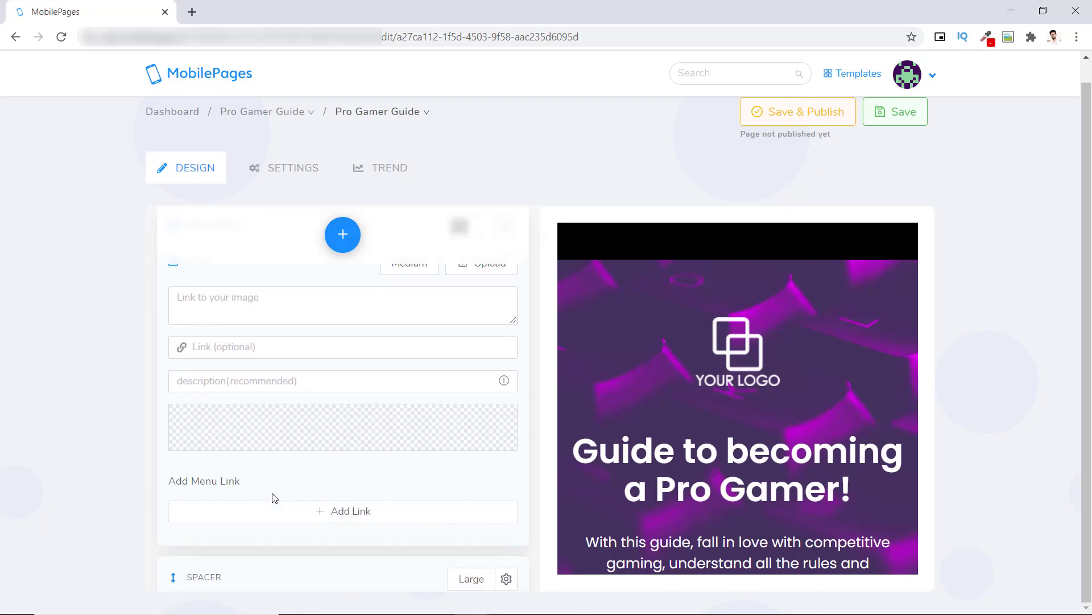
pyautogui.click(329, 512)
pyautogui.doubleClick(251, 465)
pyautogui.write('Ab')
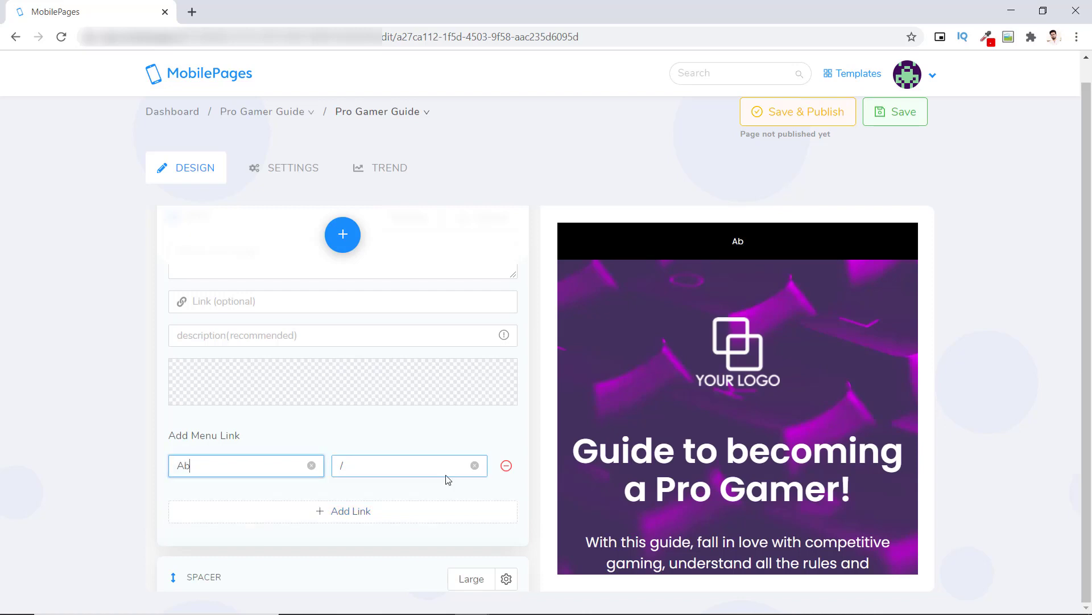
pyautogui.write('out US')
pyautogui.click(360, 510)
pyautogui.doubleClick(215, 463)
pyautogui.write('Contact US')
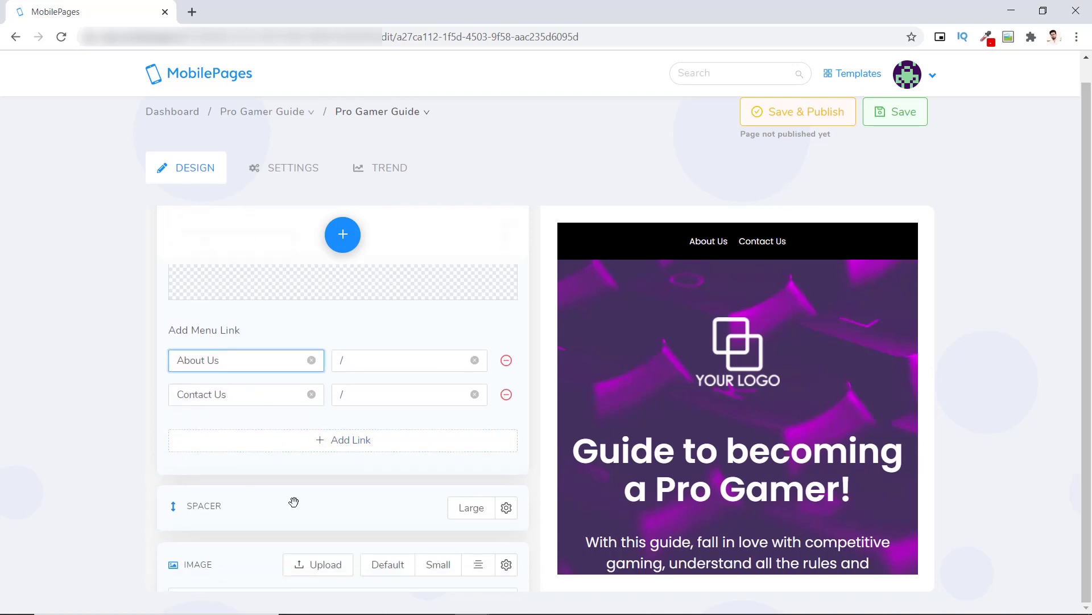
# - Hide the navigation bar from the page
pyautogui.scroll(3, 293, 502)
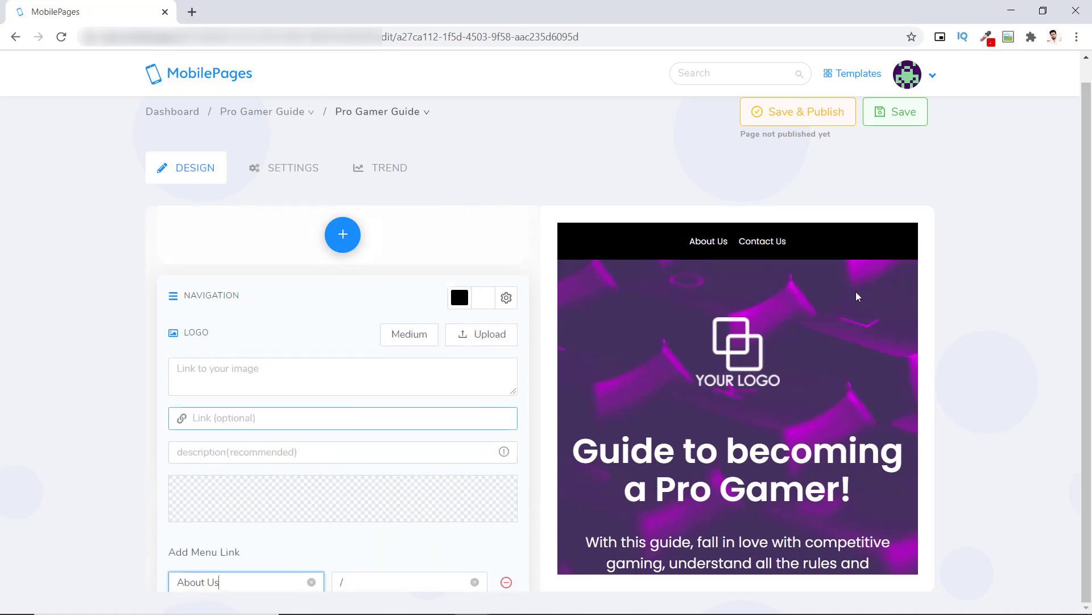
pyautogui.scroll(1, 770, 256)
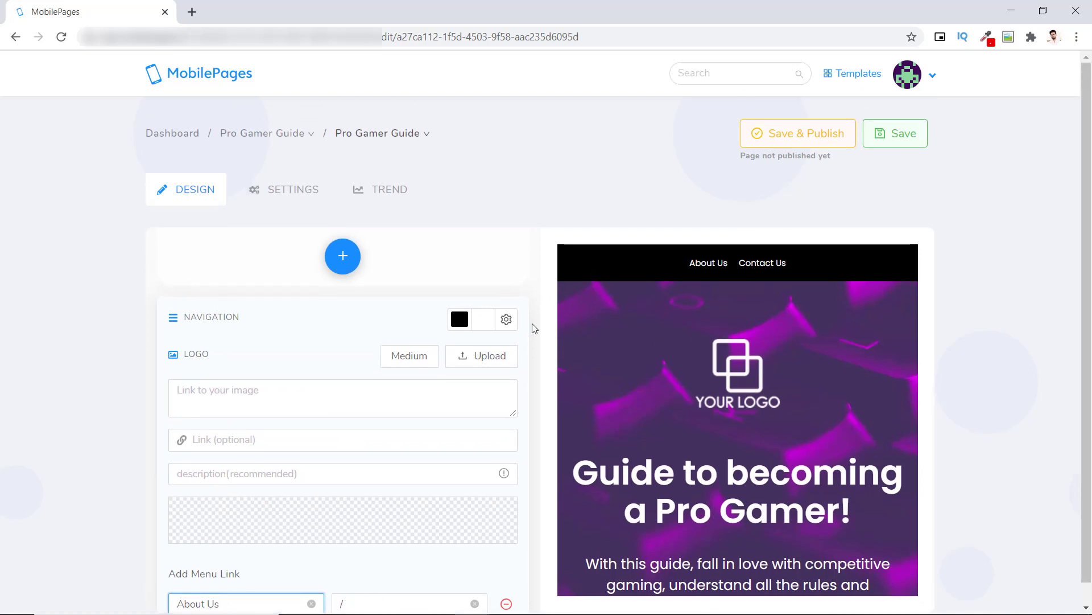
pyautogui.click(505, 320)
pyautogui.click(512, 350)
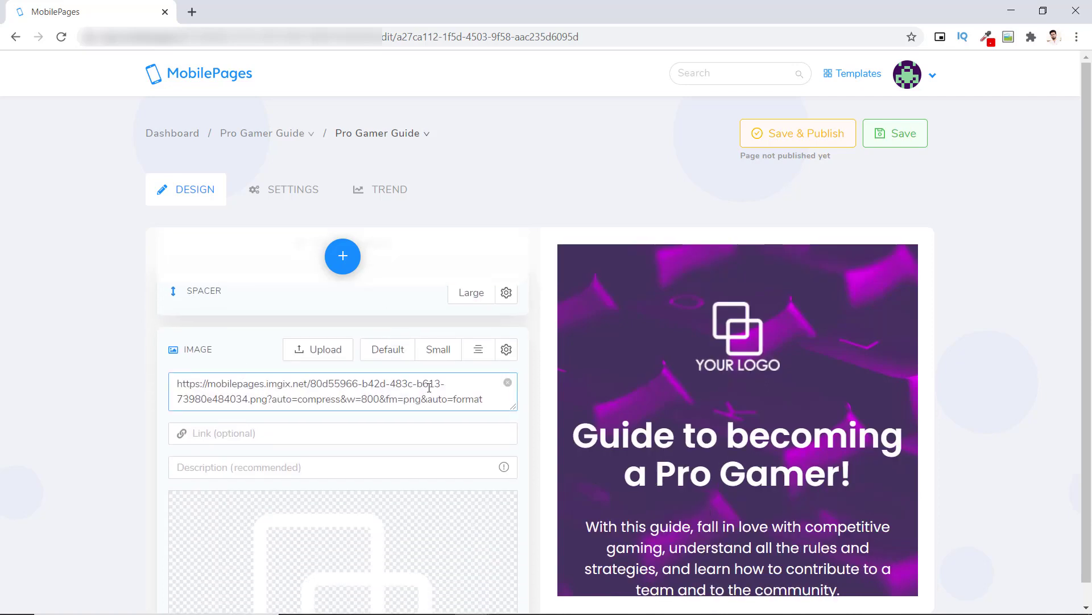
# - Resize the spacer below the logo from Large to Medium
pyautogui.scroll(-4, 428, 392)
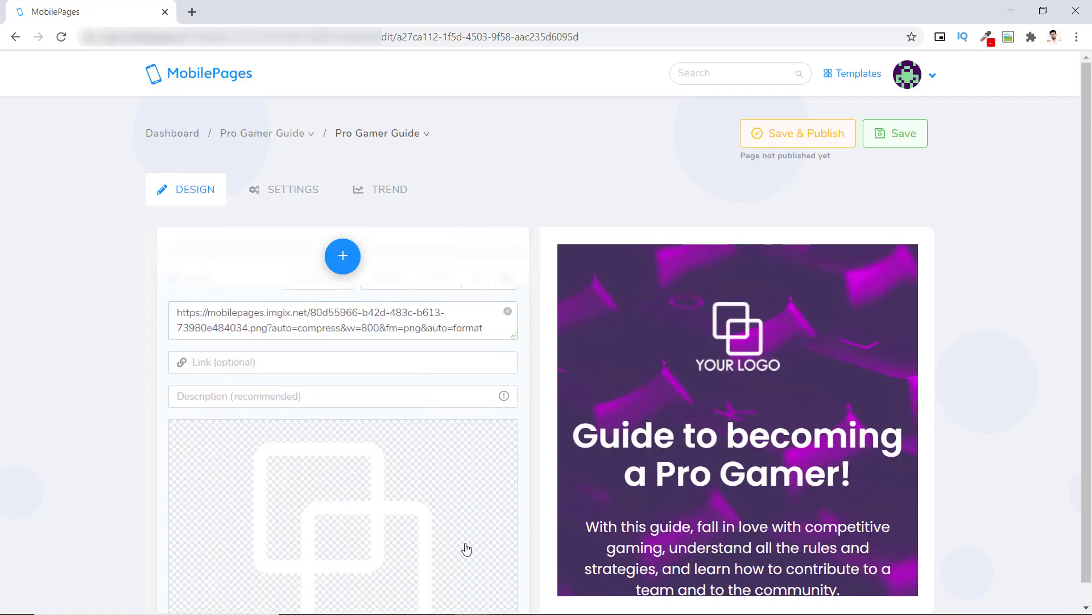
pyautogui.scroll(4, 336, 504)
pyautogui.scroll(-1, 389, 522)
pyautogui.scroll(-6, 388, 522)
pyautogui.scroll(-1, 395, 498)
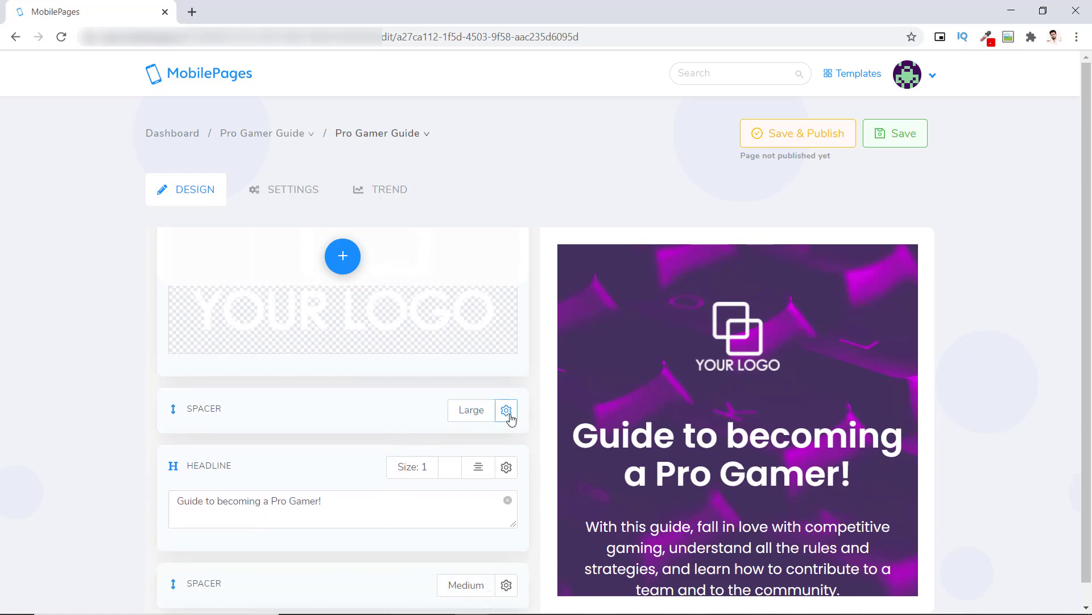
pyautogui.click(506, 411)
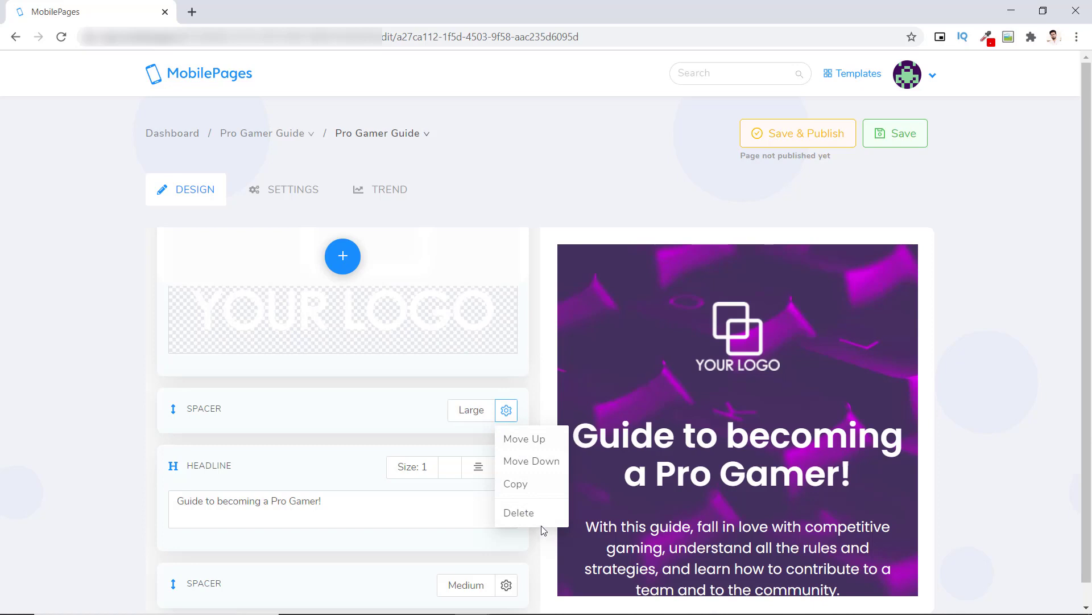
pyautogui.click(470, 417)
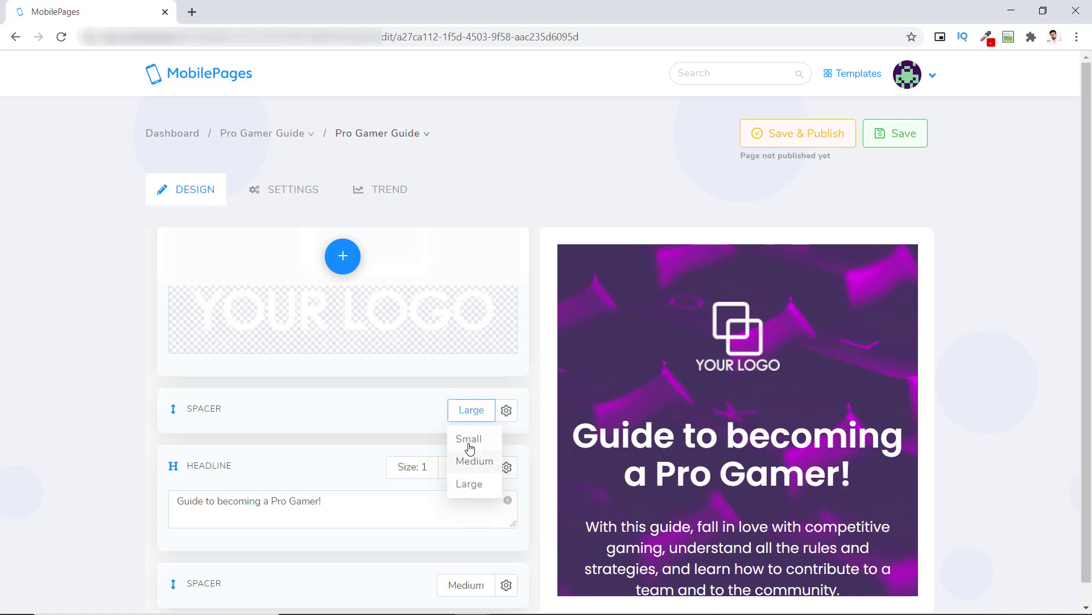
pyautogui.click(470, 439)
pyautogui.click(471, 411)
pyautogui.click(475, 461)
pyautogui.scroll(-1, 212, 467)
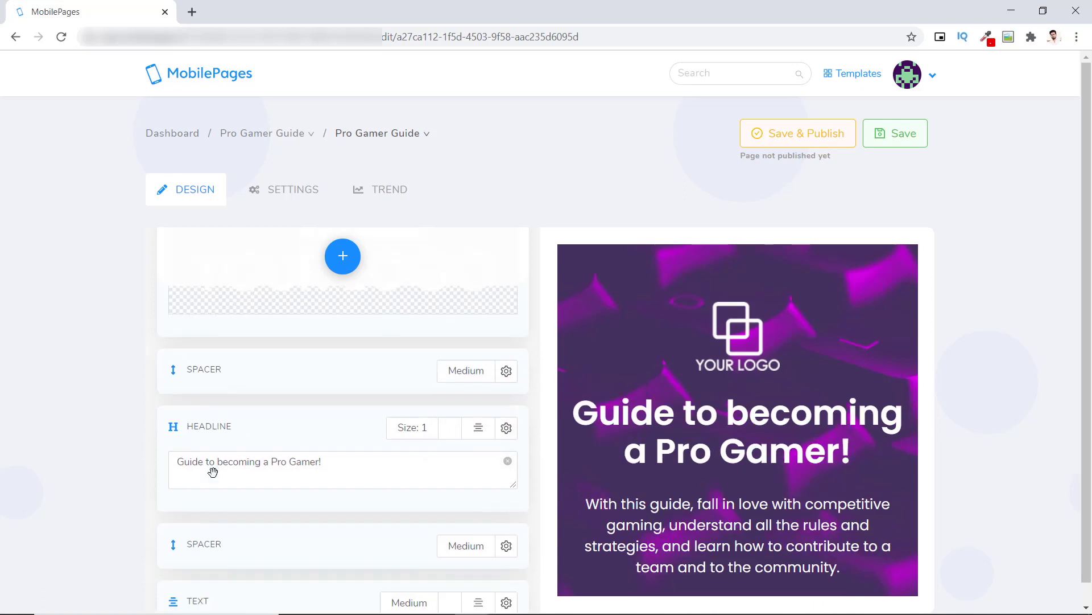
# - Change the headline text to 'Creative Photography'
pyautogui.click(332, 449)
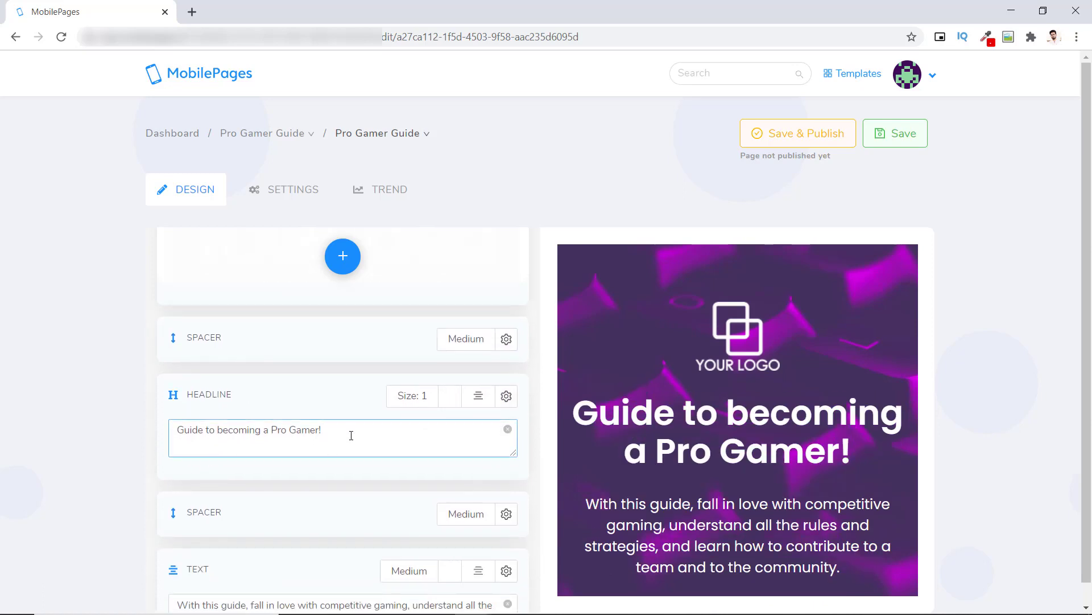
pyautogui.moveTo(351, 435); pyautogui.dragTo(169, 438)
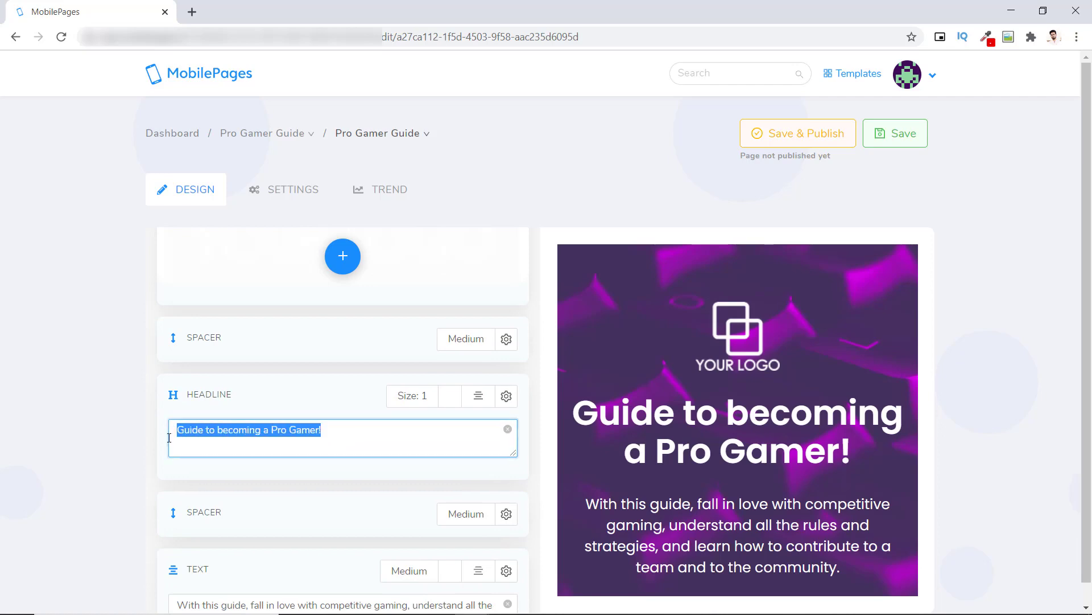
pyautogui.write('Creative Photography')
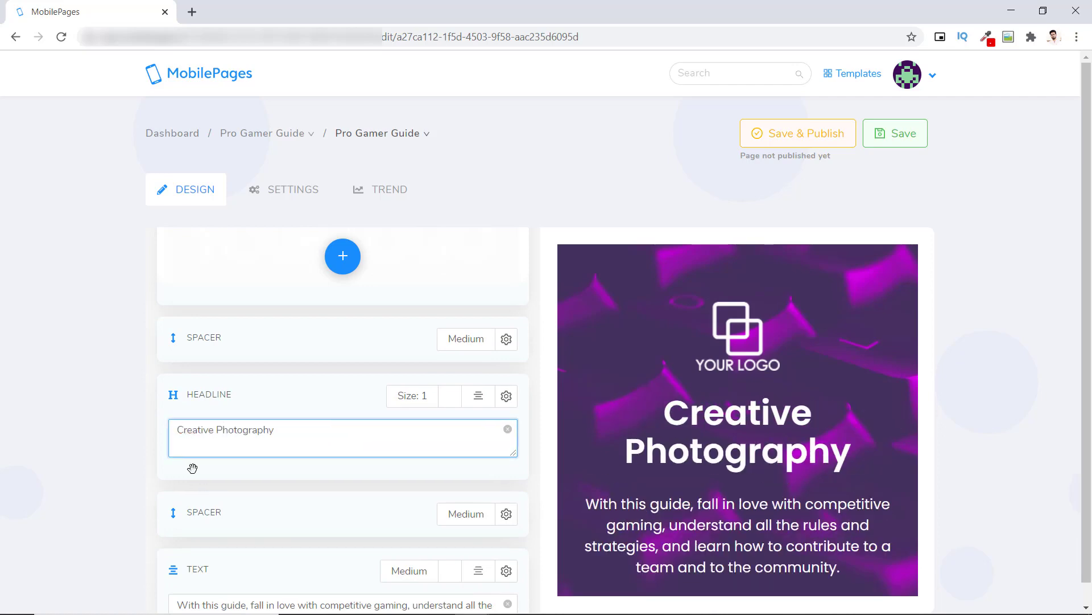
# - Replace the intro paragraph with 'Capturing Creative Shots You ALWAYS Wanted!!'
pyautogui.scroll(-1, 214, 458)
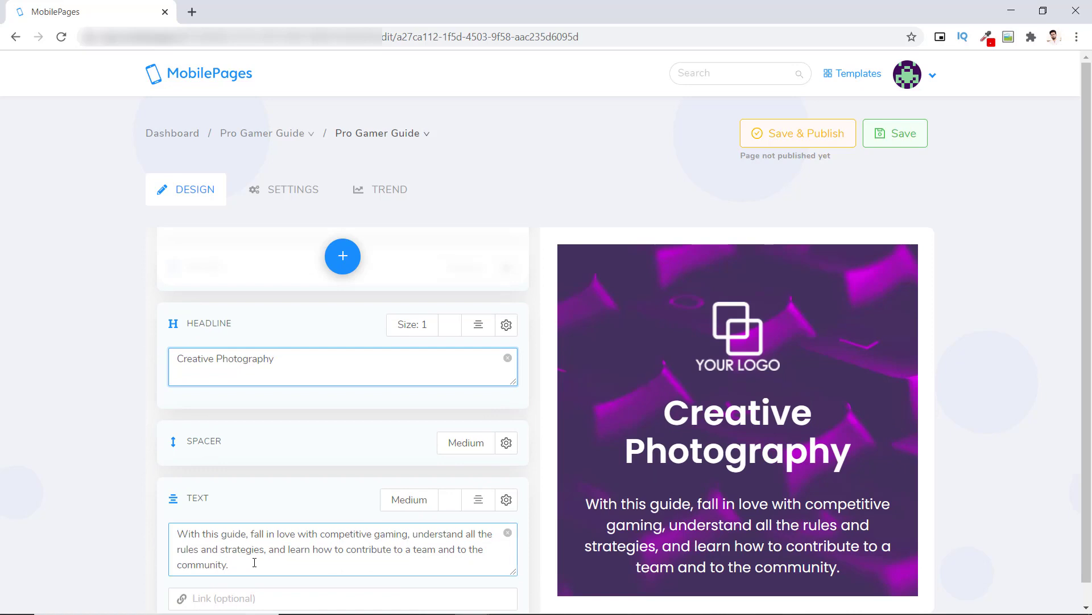
pyautogui.moveTo(254, 564); pyautogui.dragTo(171, 533)
pyautogui.write('Capturing Creative Sh')
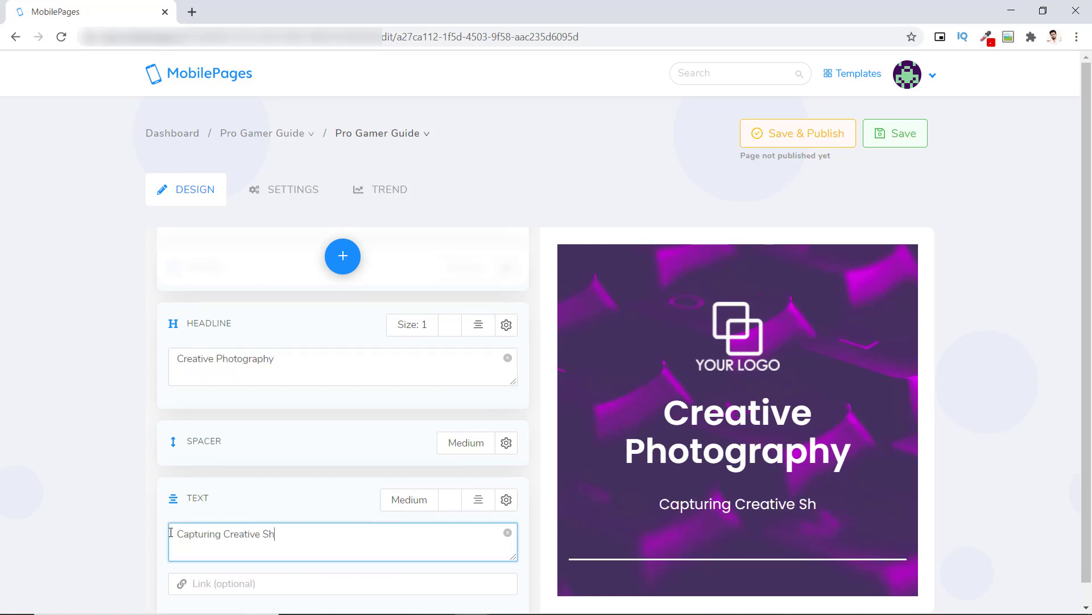
pyautogui.write('ots You ALWAYS Wanted!!')
pyautogui.scroll(-5, 268, 502)
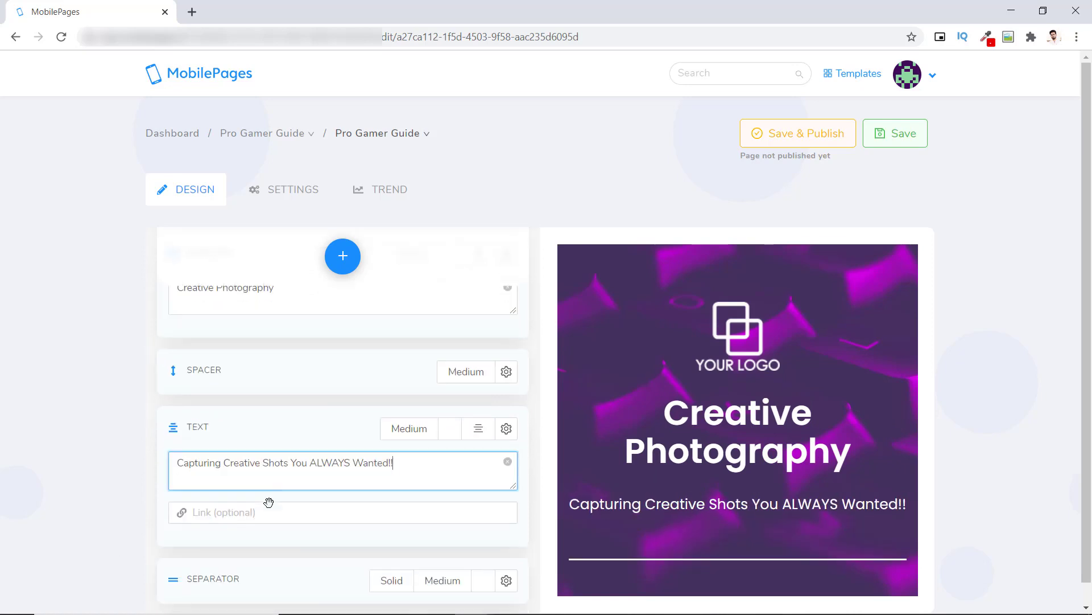
pyautogui.moveTo(344, 483); pyautogui.dragTo(322, 459)
pyautogui.scroll(-2, 396, 465)
pyautogui.scroll(-1, 434, 471)
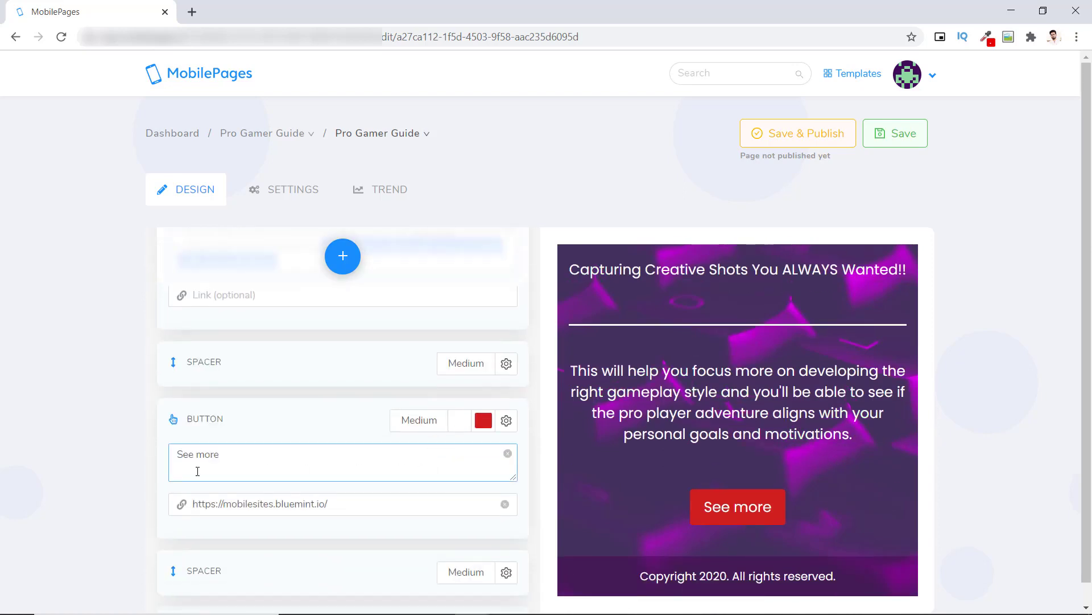
# - Delete the 'See more' button block and confirm the deletion
pyautogui.click(506, 421)
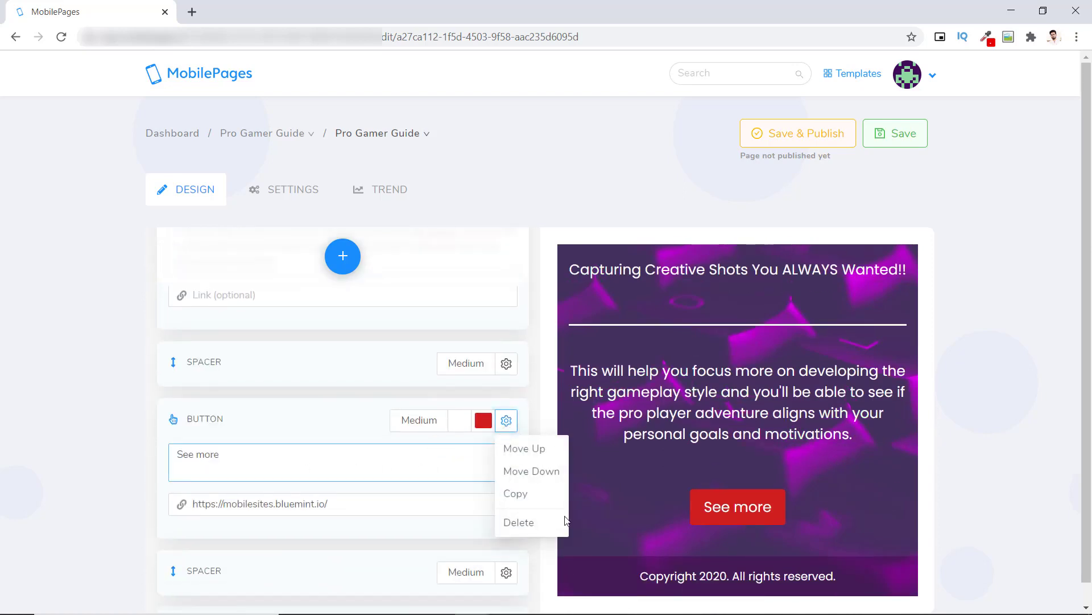
pyautogui.click(515, 528)
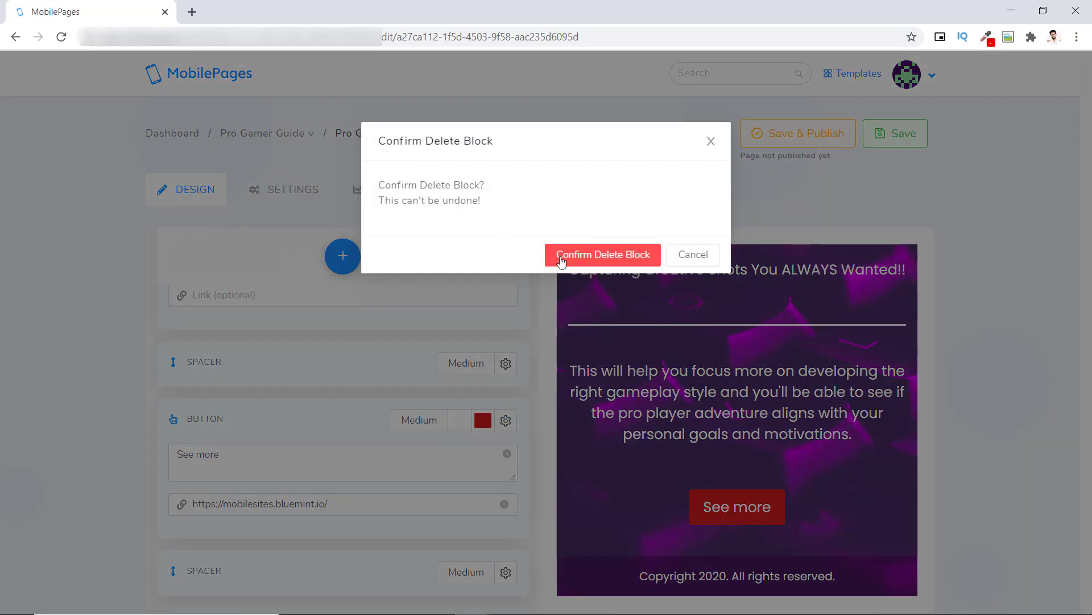
pyautogui.click(628, 261)
pyautogui.scroll(6, 402, 507)
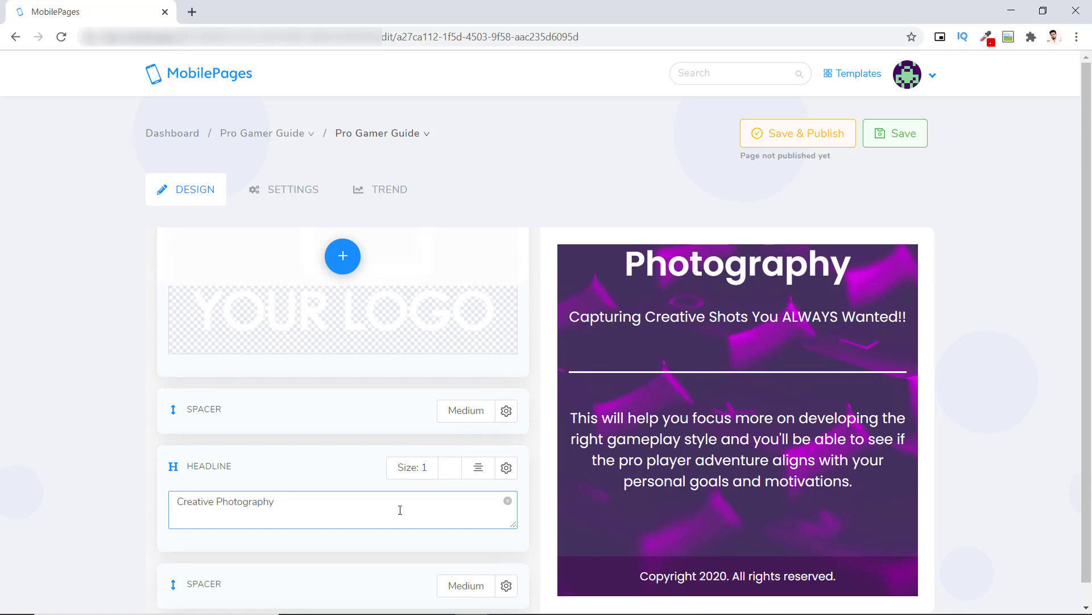
# - Add a new Button element near the bottom of the page, above the footer
pyautogui.scroll(5, 423, 545)
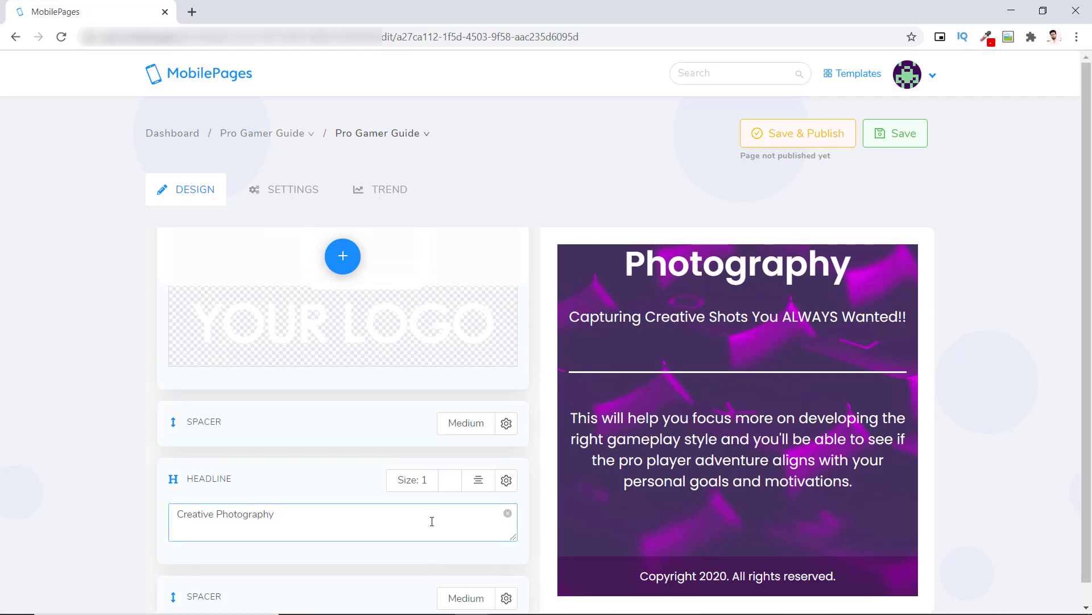
pyautogui.scroll(-3, 700, 527)
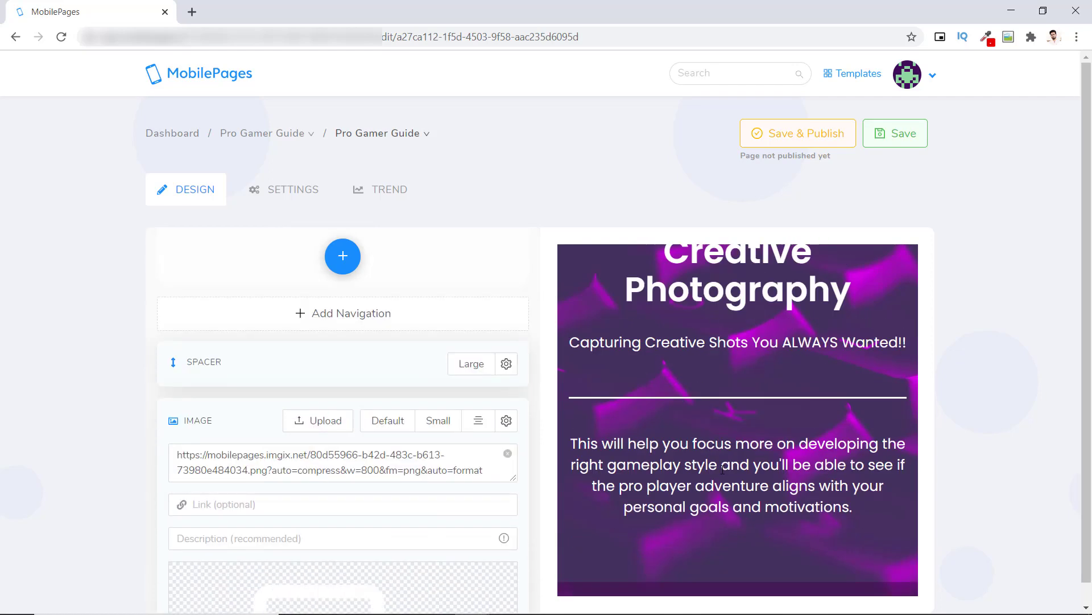
pyautogui.scroll(1, 858, 421)
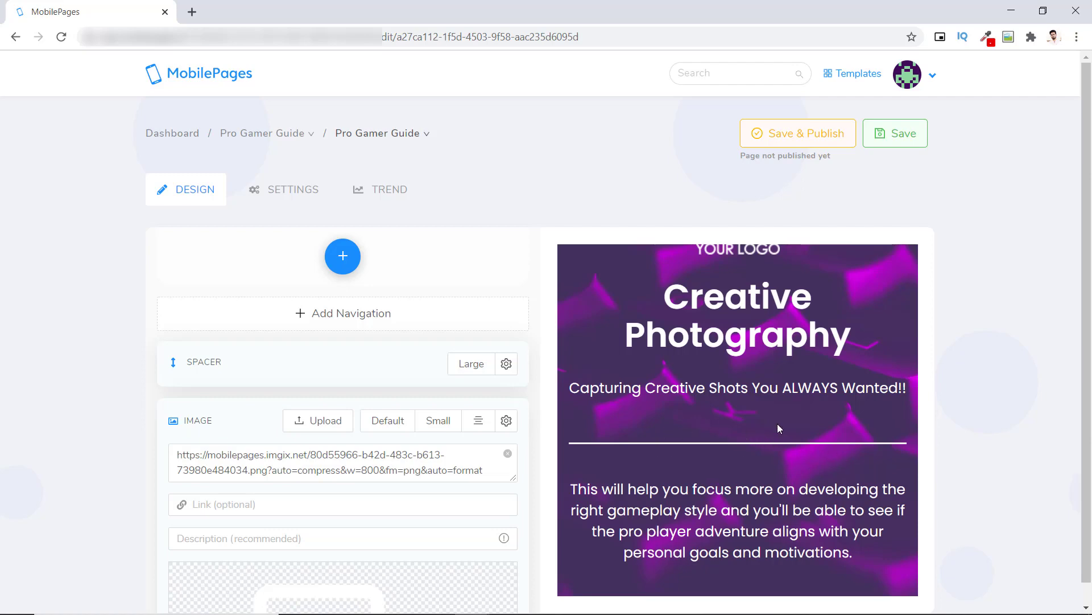
pyautogui.click(341, 262)
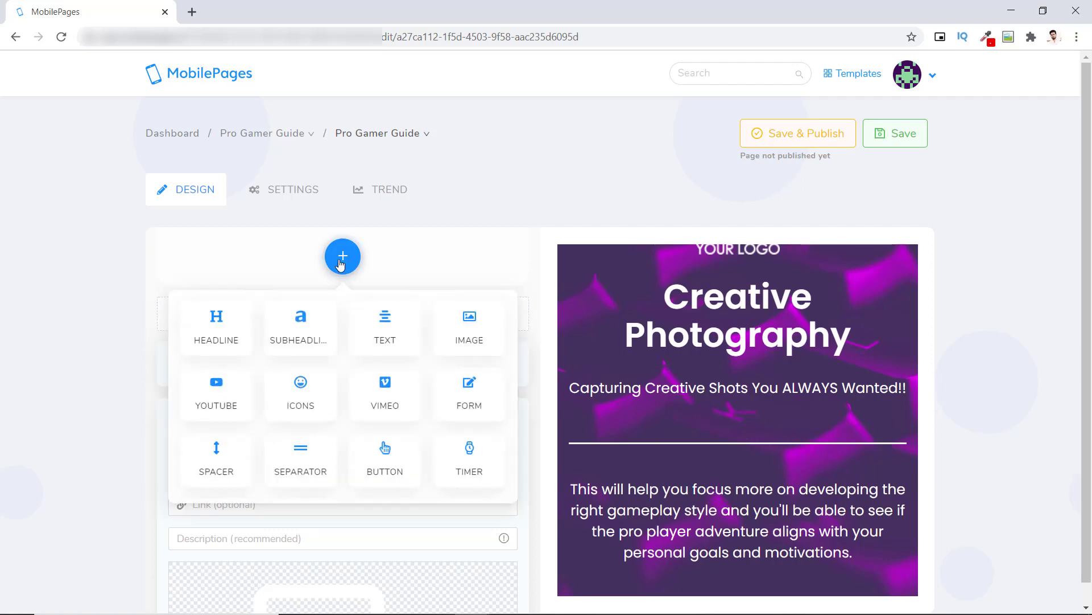
pyautogui.scroll(-2, 352, 410)
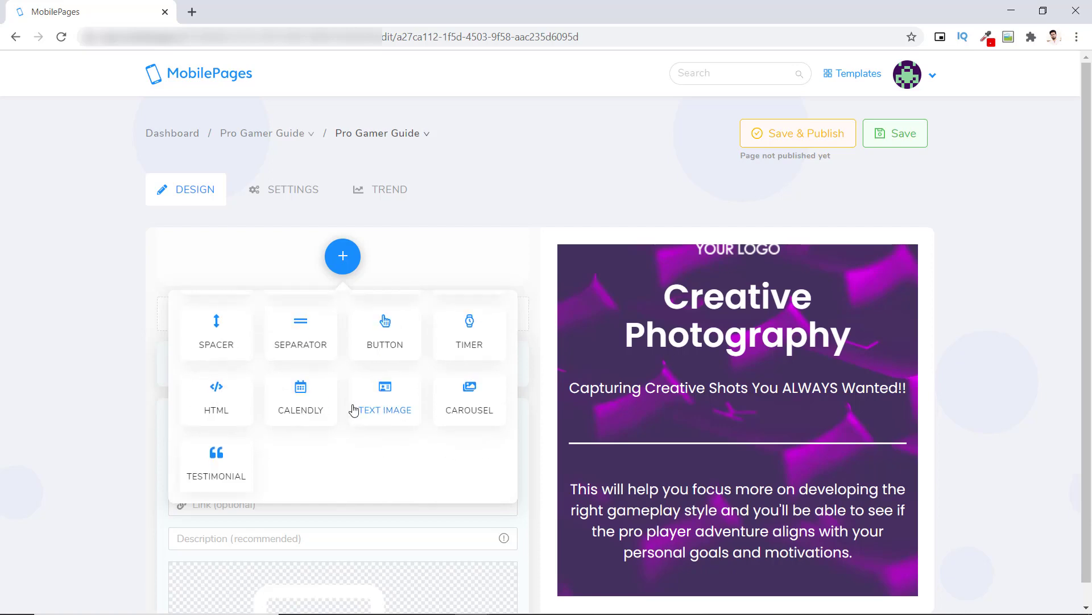
pyautogui.scroll(3, 417, 446)
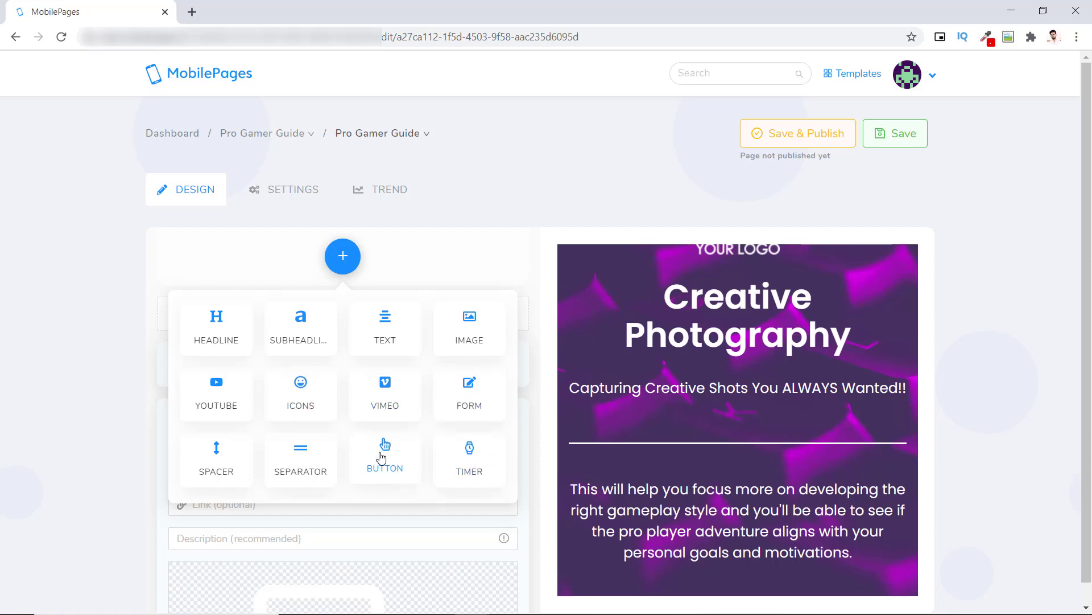
pyautogui.click(383, 455)
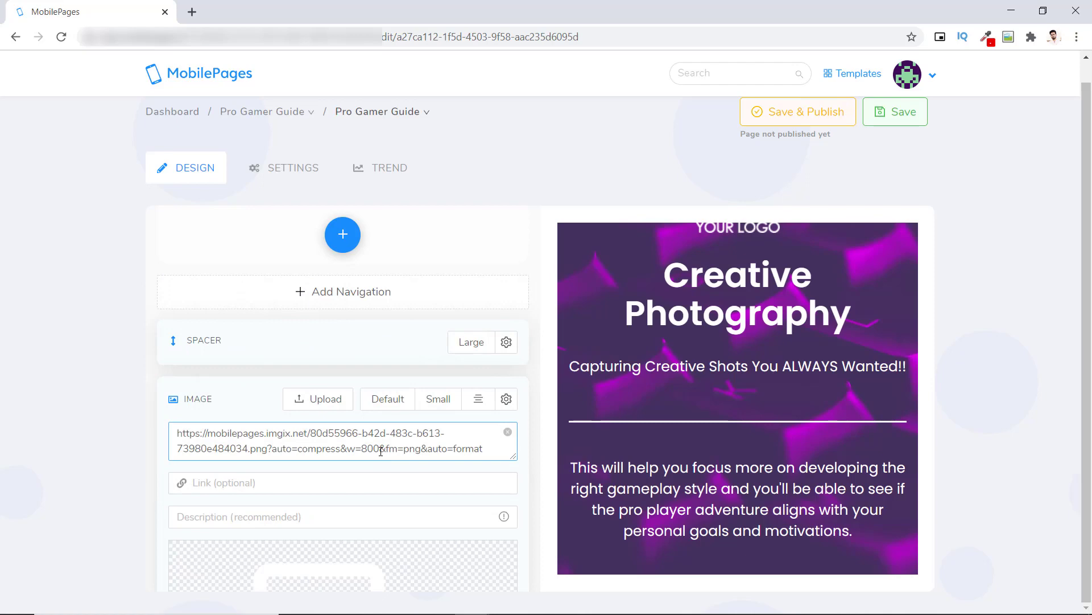
pyautogui.scroll(-20, 381, 451)
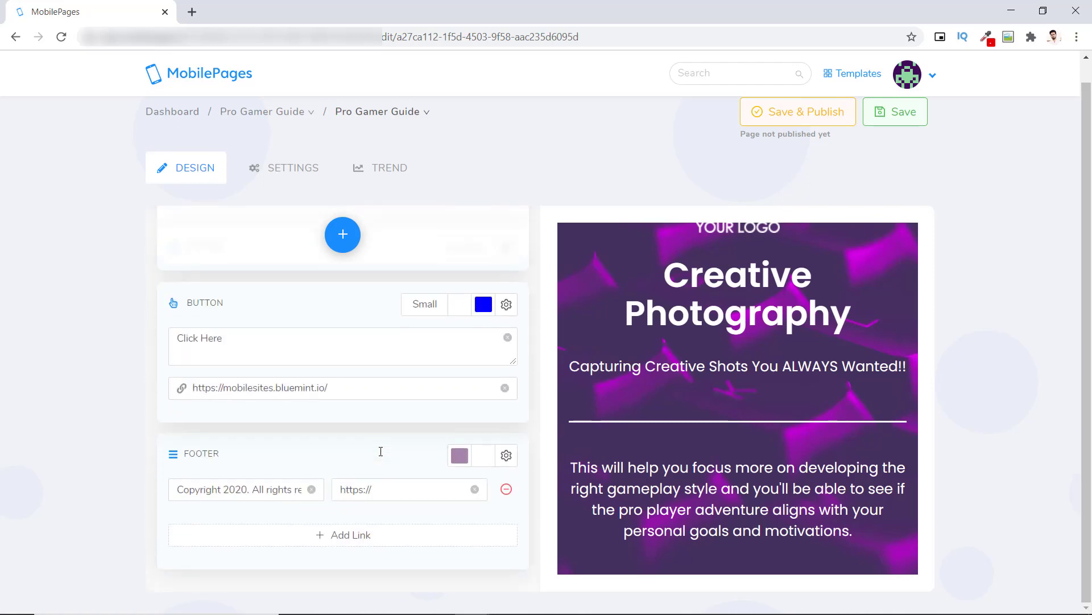
# - Change the new button's label to 'Capture the Moment'
pyautogui.scroll(1, 378, 482)
pyautogui.click(393, 418)
pyautogui.scroll(-2, 773, 413)
pyautogui.moveTo(175, 409); pyautogui.dragTo(472, 412)
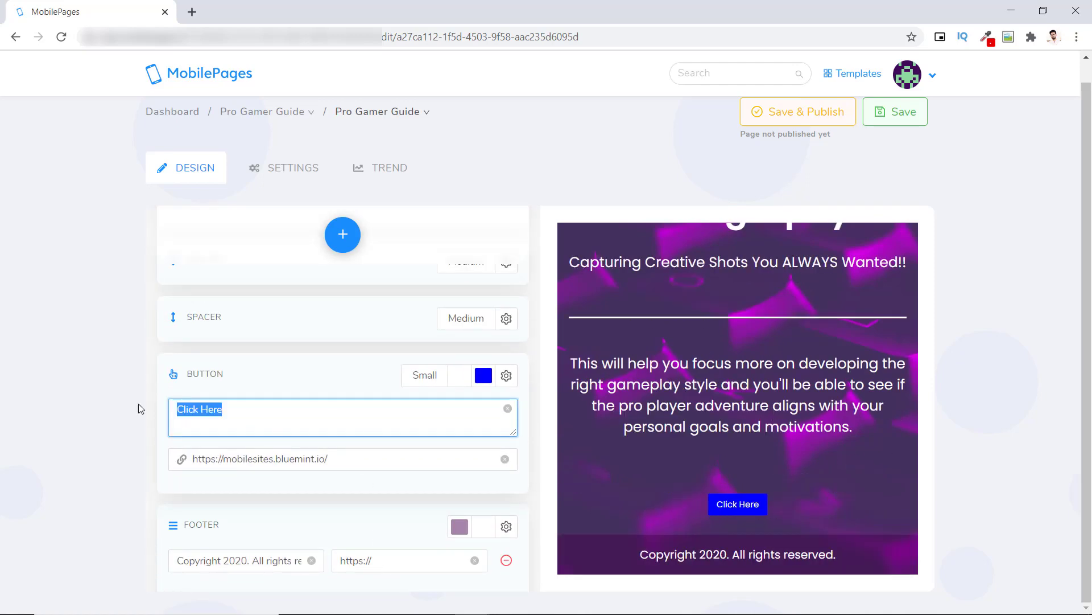
pyautogui.write('Capture the Moment')
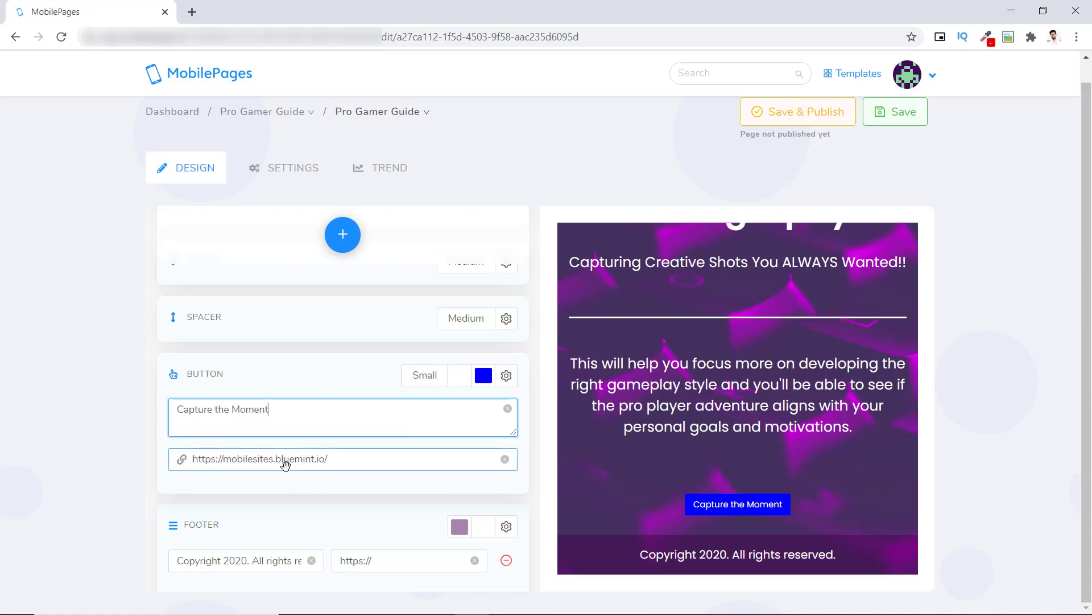
# - Make the button Medium size and red
pyautogui.moveTo(351, 464)
pyautogui.mouseDown()
pyautogui.moveTo(210, 462)
pyautogui.moveTo(348, 458)
pyautogui.mouseUp()
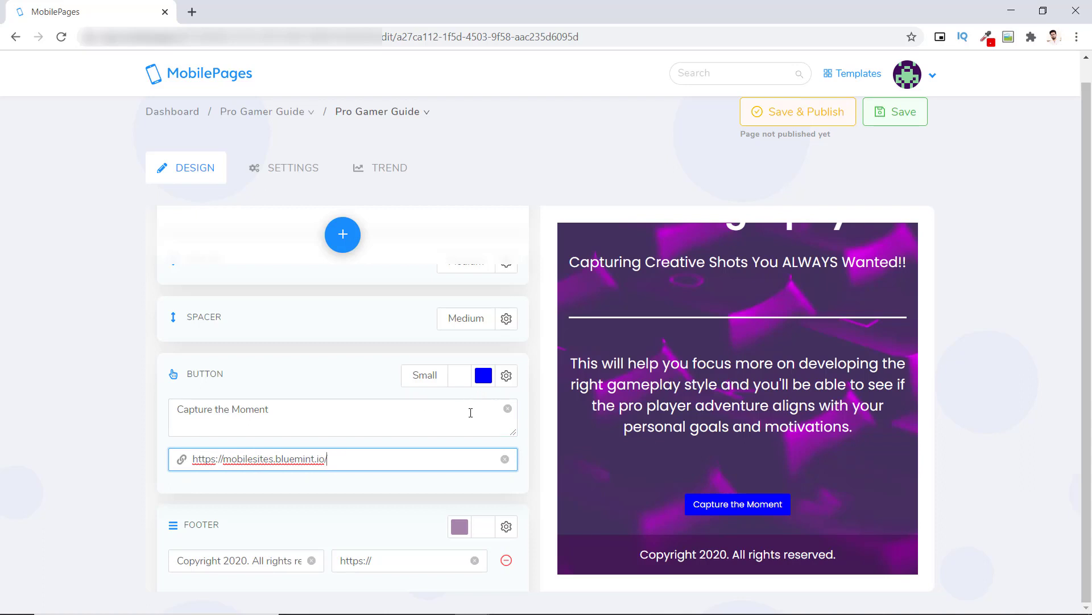
pyautogui.click(416, 387)
pyautogui.click(436, 438)
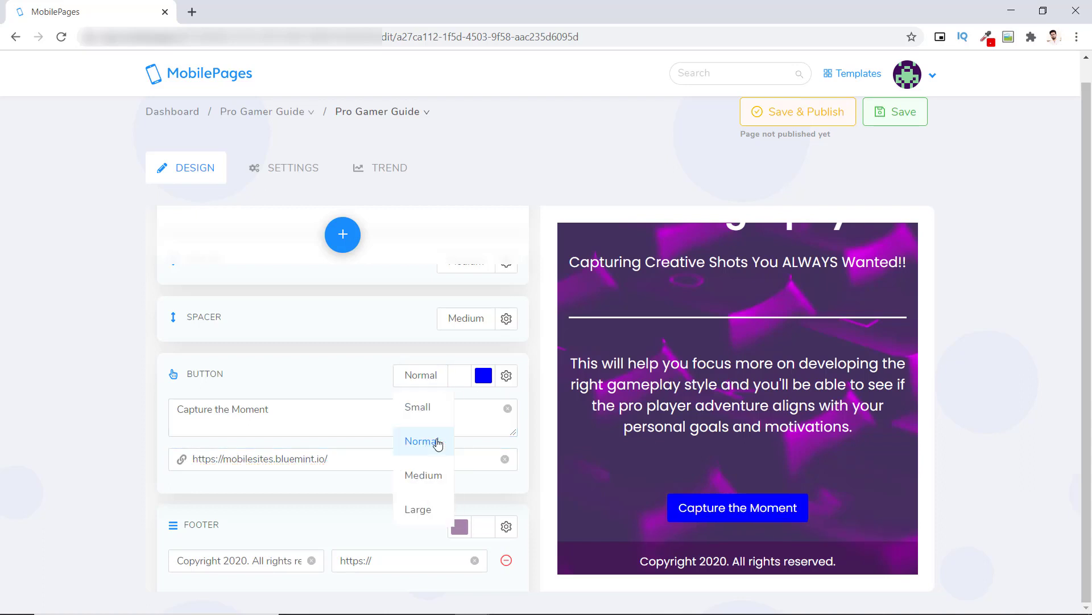
pyautogui.click(420, 474)
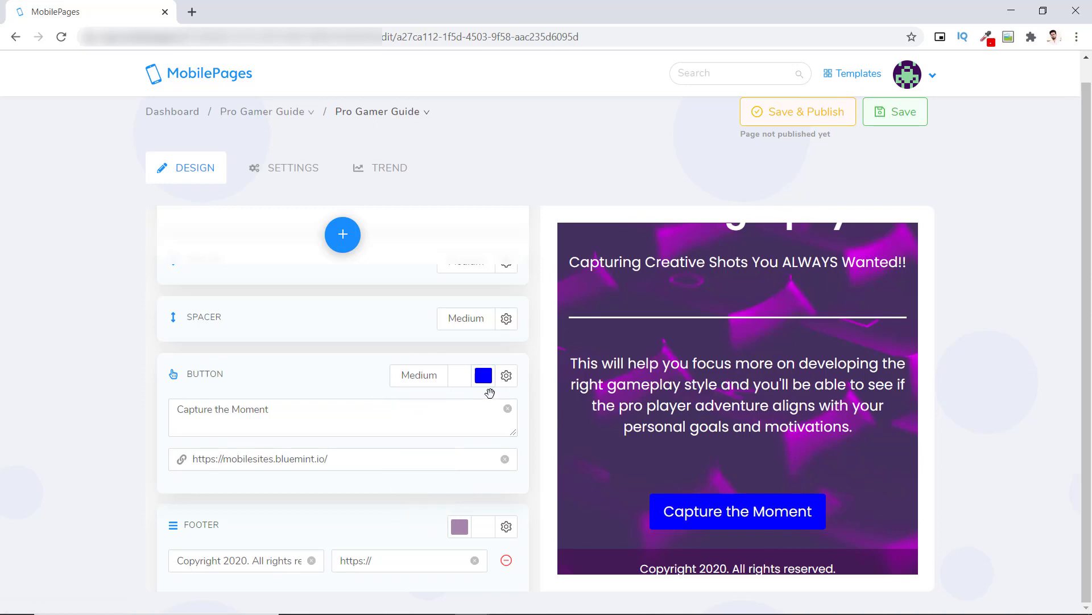
pyautogui.click(484, 377)
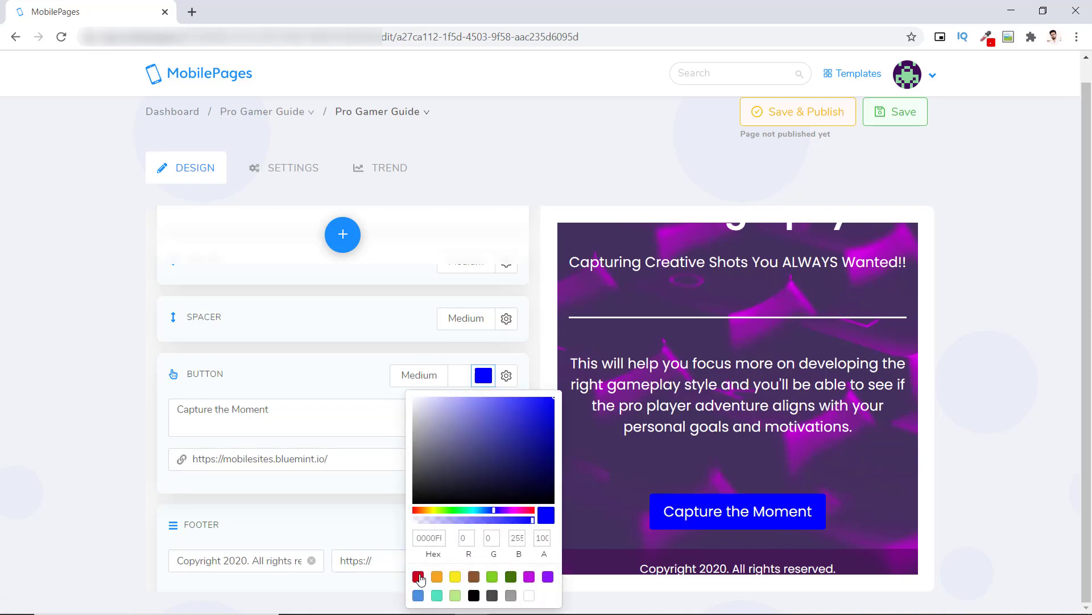
pyautogui.click(418, 577)
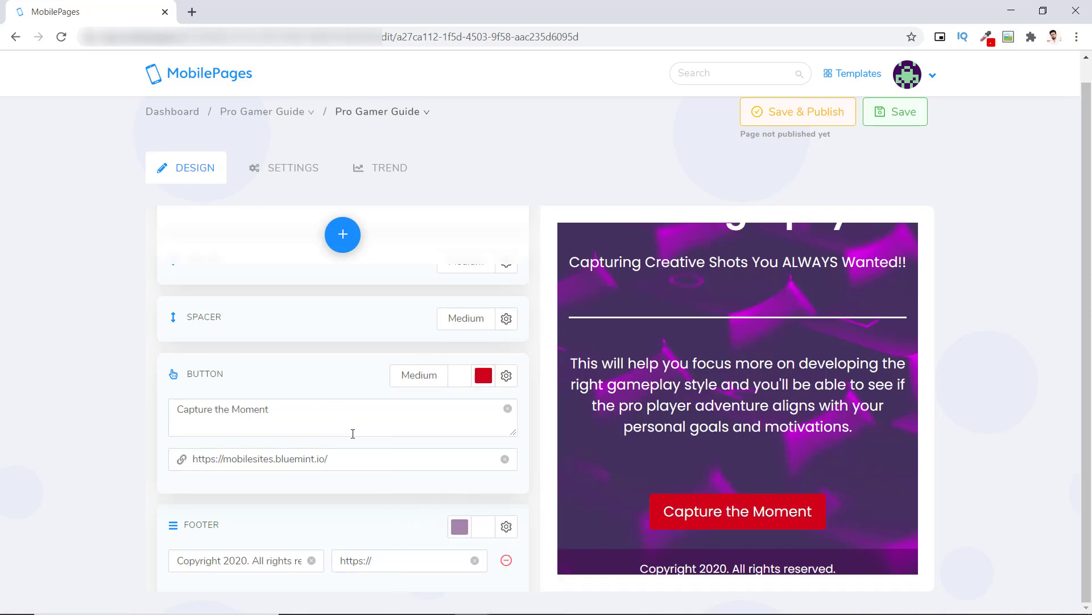
# - Move the button block up beneath the tagline, above the divider
pyautogui.scroll(1, 752, 542)
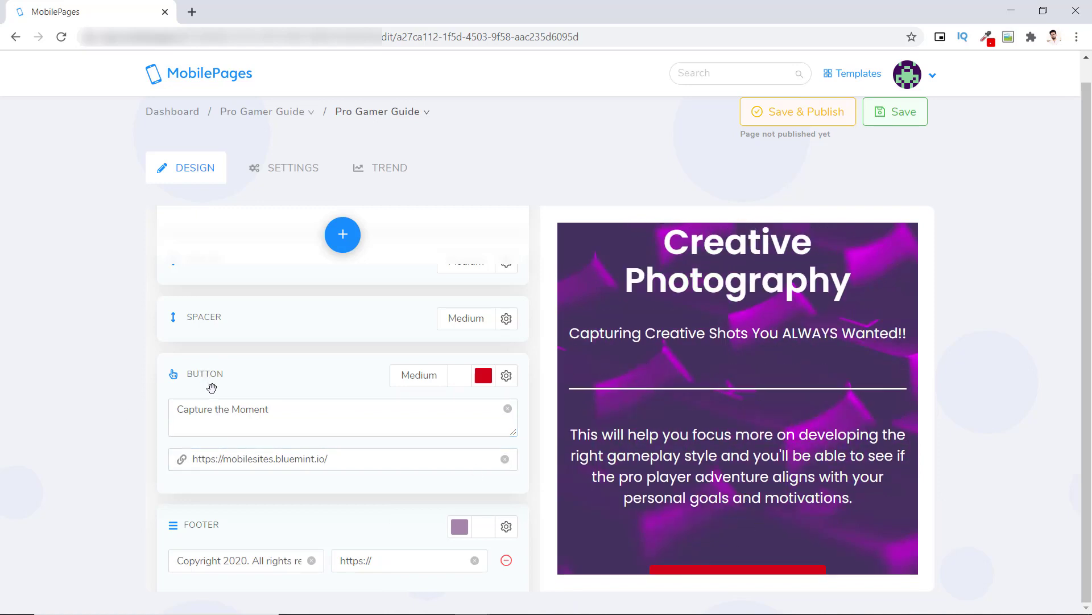
pyautogui.scroll(3, 210, 385)
pyautogui.moveTo(213, 515); pyautogui.dragTo(231, 446)
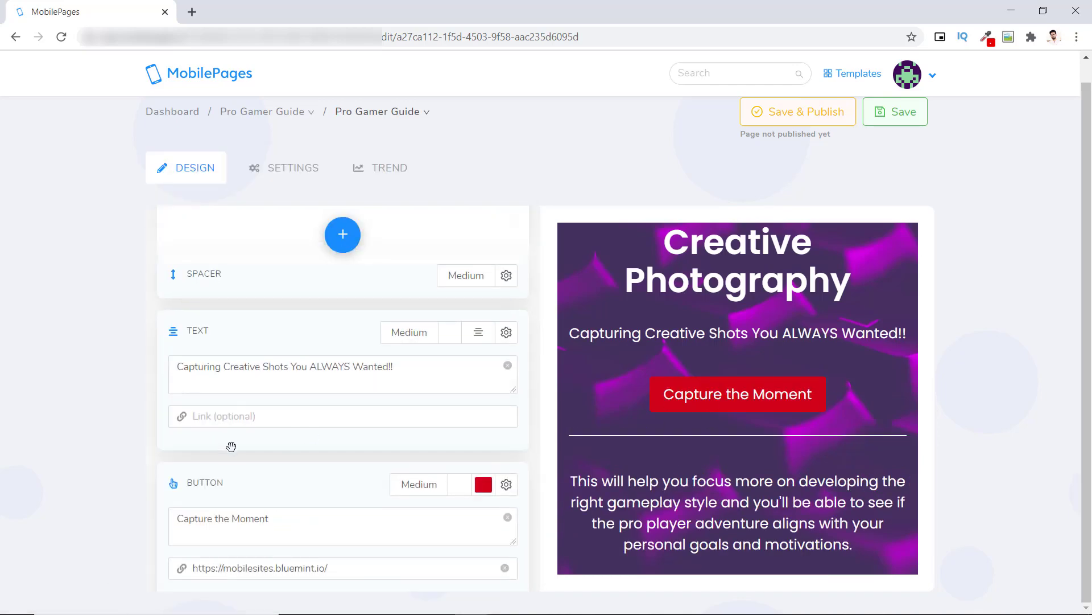
pyautogui.scroll(10, 312, 312)
# - Add a Subheadline block containing the author's name and drag it toward the top
pyautogui.click(343, 235)
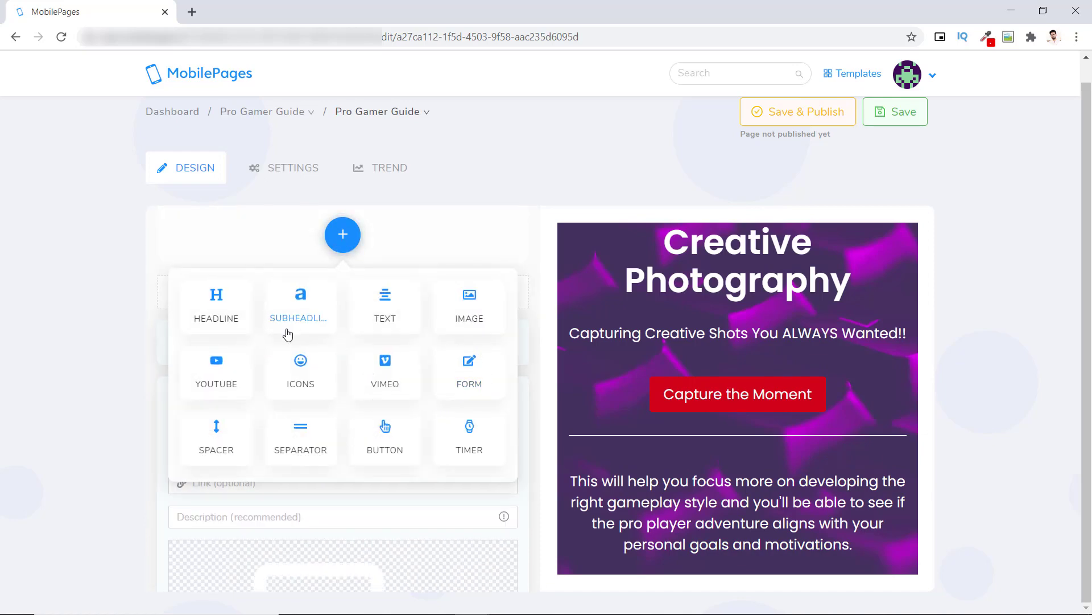
pyautogui.click(306, 315)
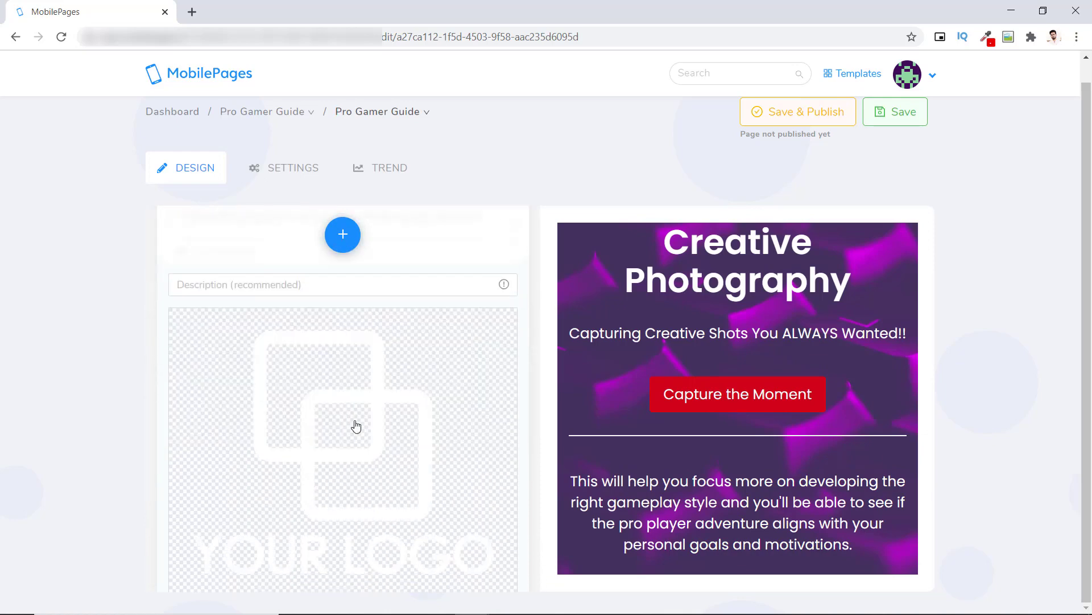
pyautogui.hotkey('ctrl', 'a')
pyautogui.write('Jitin Verma')
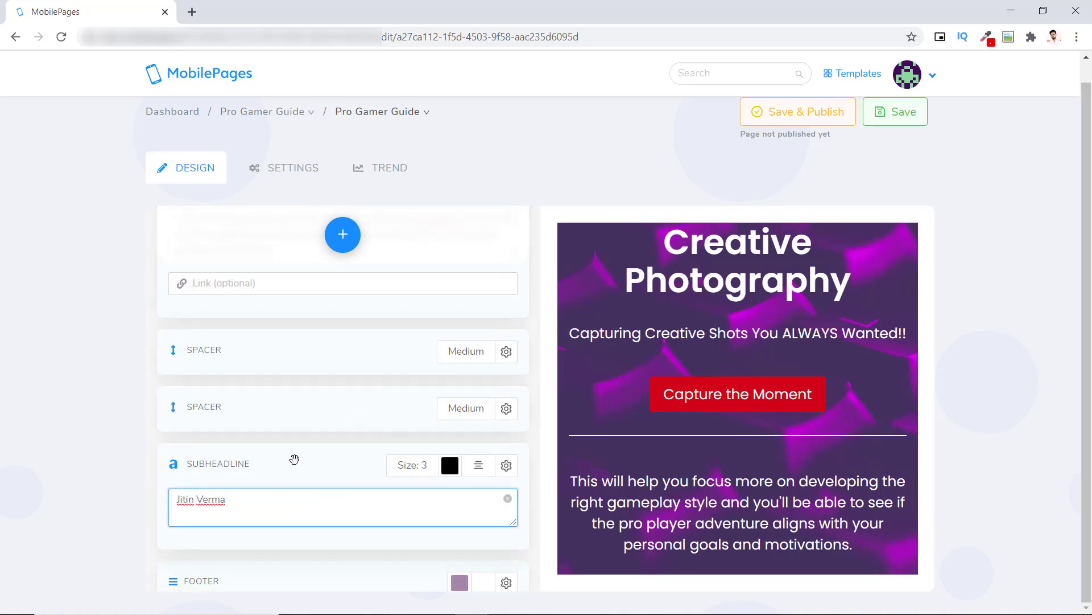
pyautogui.scroll(-2, 844, 509)
pyautogui.moveTo(242, 464); pyautogui.dragTo(231, 330)
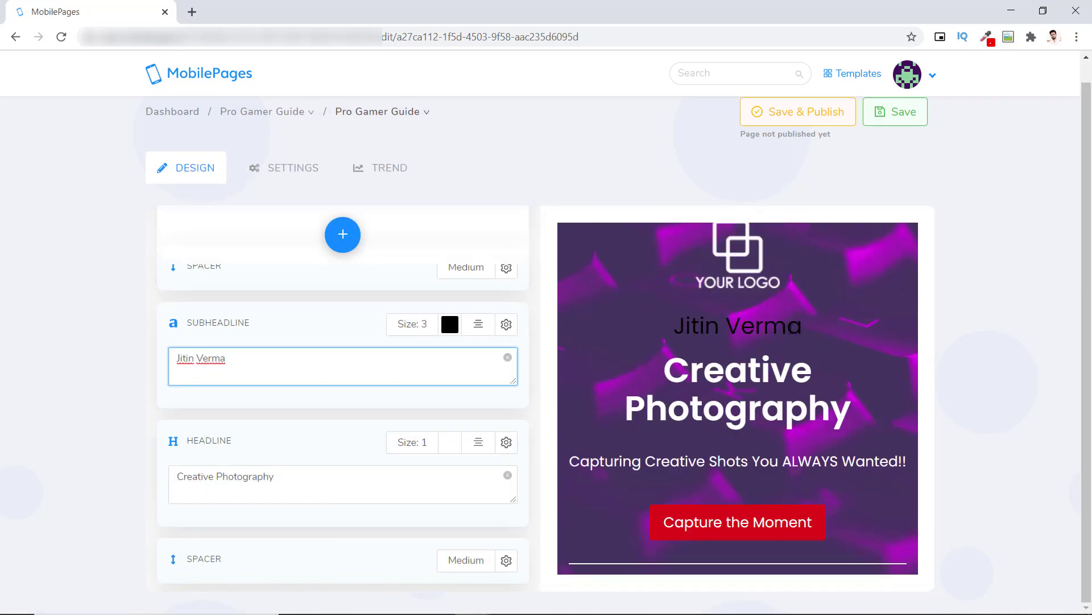
# - Make the name subheadline white and place it below the Creative Photography headline
pyautogui.click(449, 324)
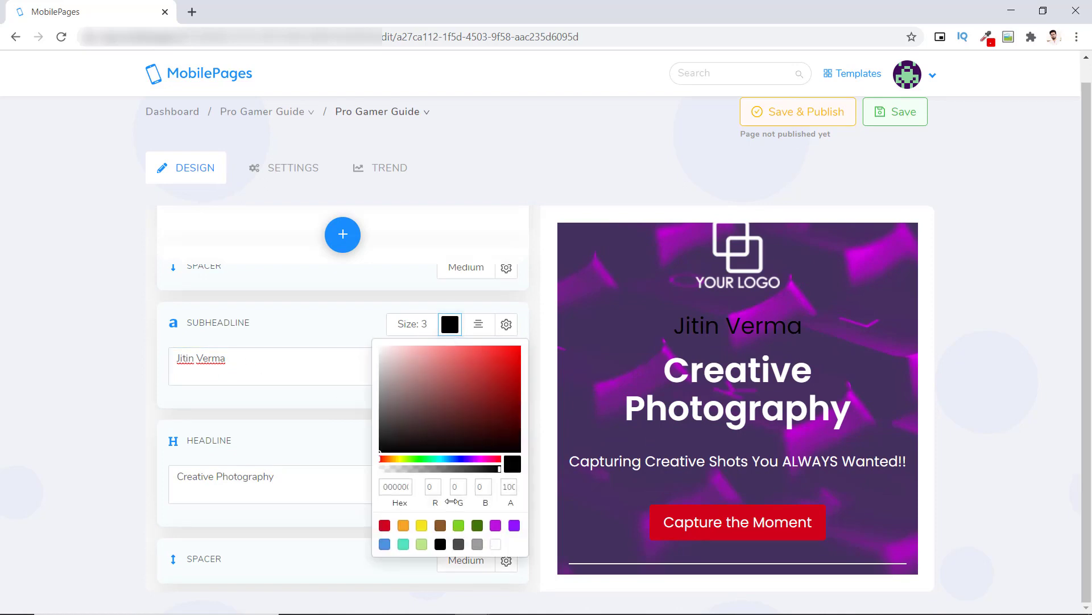
pyautogui.click(496, 545)
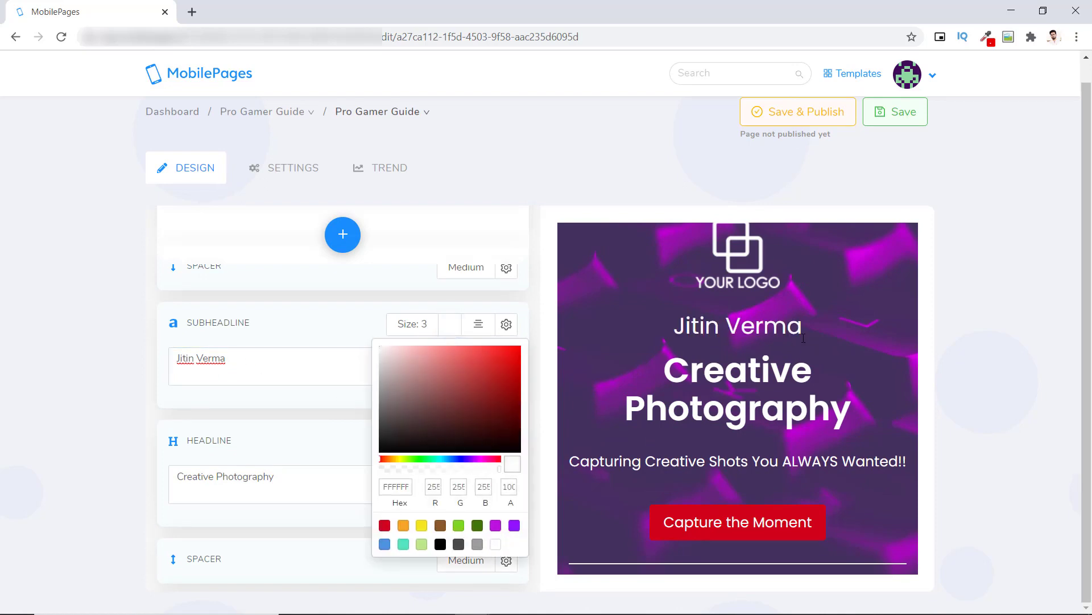
pyautogui.click(218, 323)
pyautogui.moveTo(218, 415); pyautogui.dragTo(427, 468)
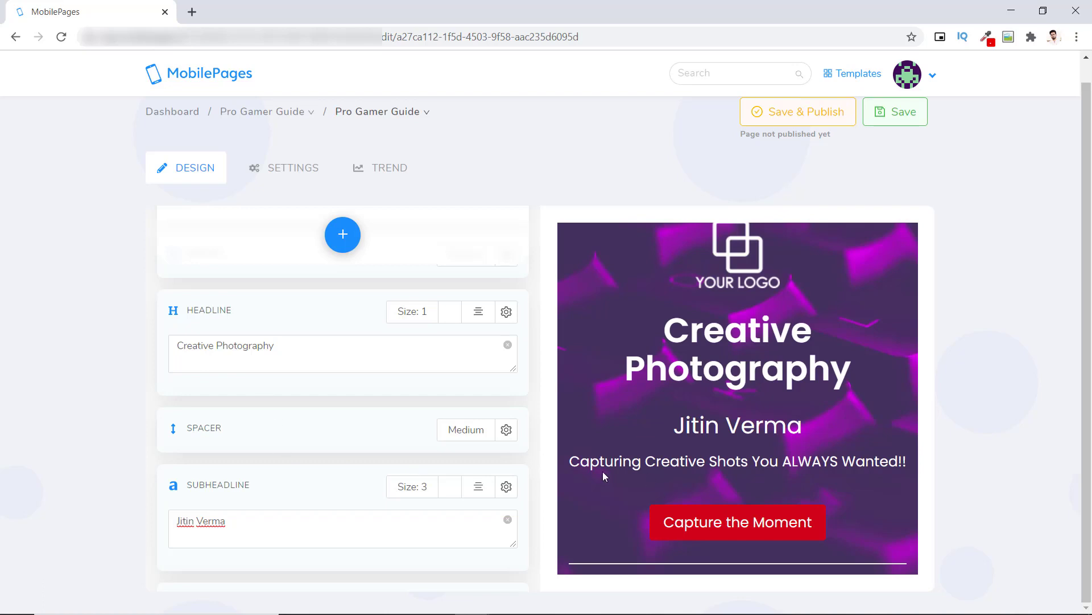
# - Add a YouTube block with the AdSight Pro Review video above the copyright footer
pyautogui.scroll(-5, 672, 414)
pyautogui.scroll(-10, 463, 459)
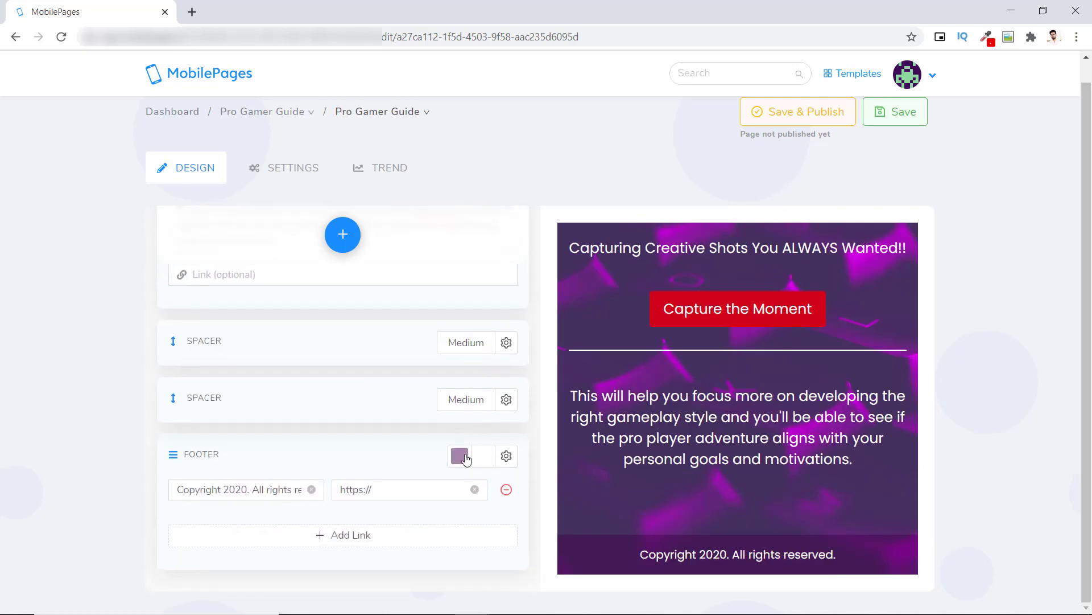
pyautogui.click(342, 234)
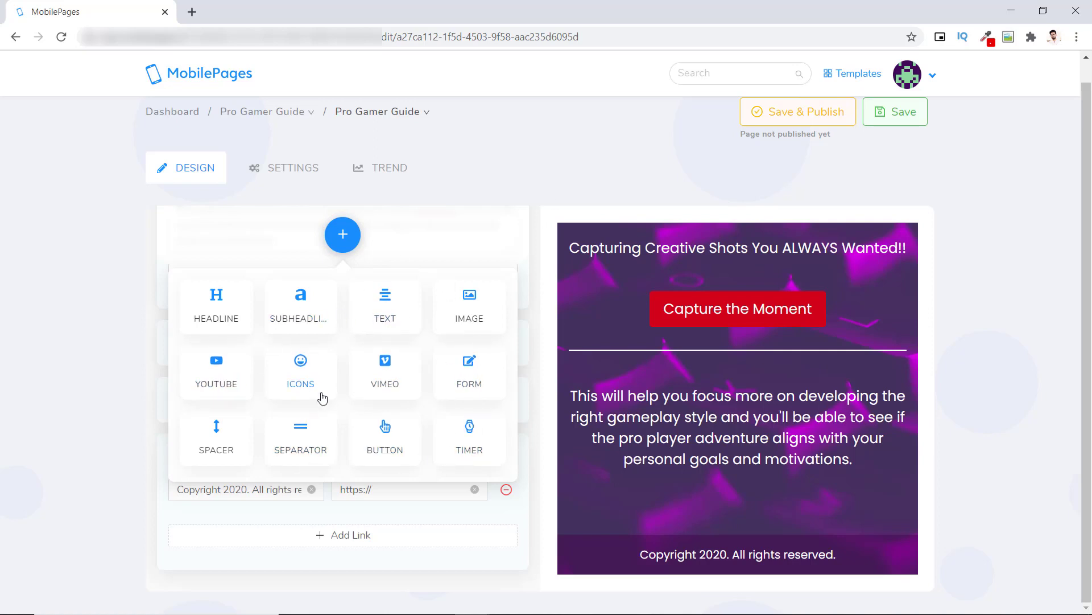
pyautogui.click(216, 383)
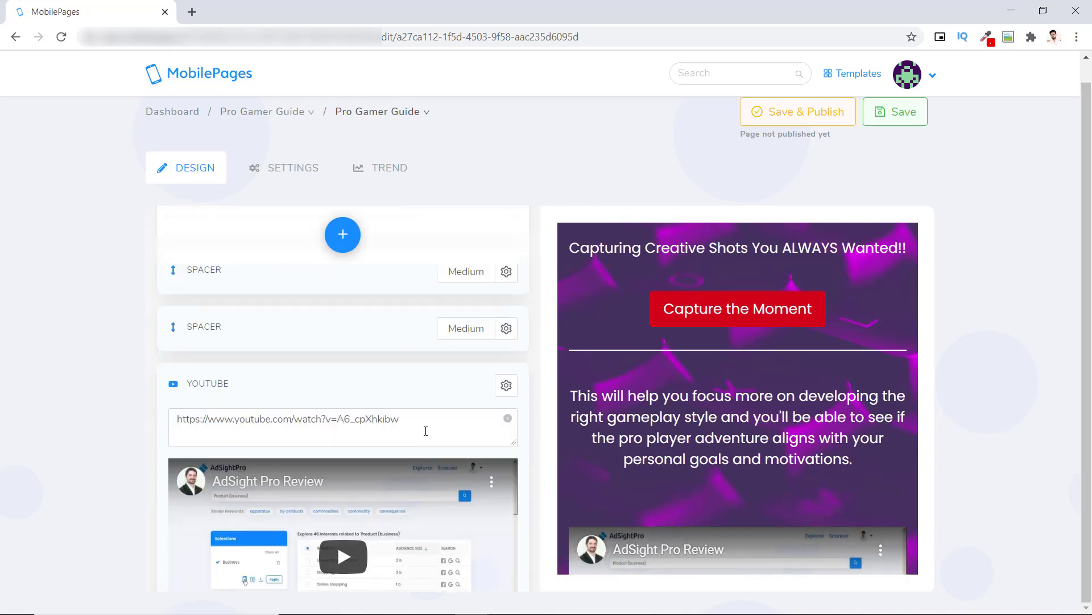
pyautogui.scroll(-3, 426, 430)
pyautogui.scroll(-5, 702, 489)
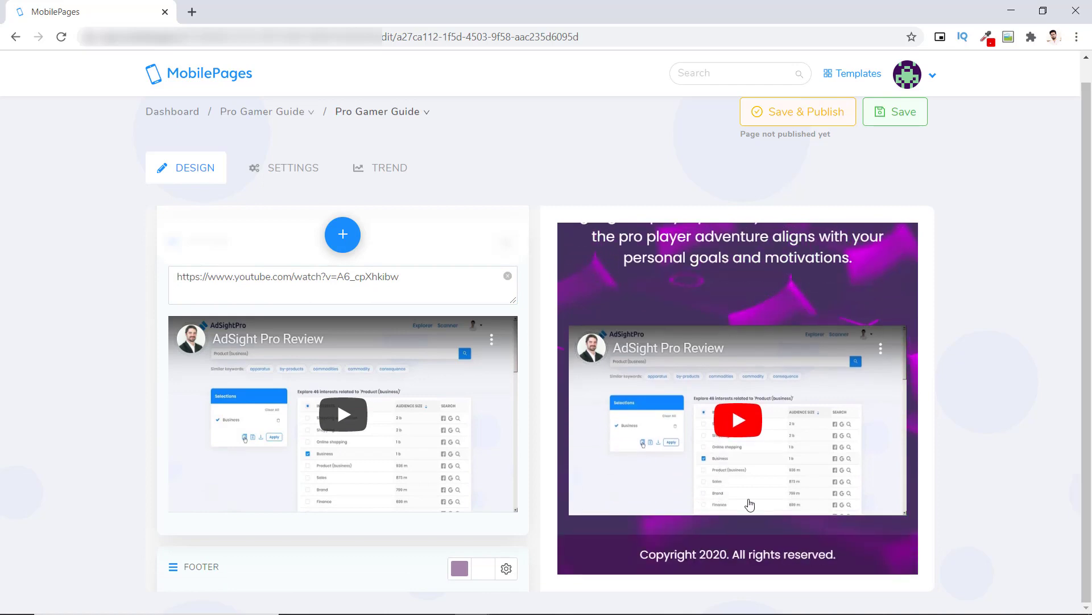
pyautogui.scroll(2, 404, 505)
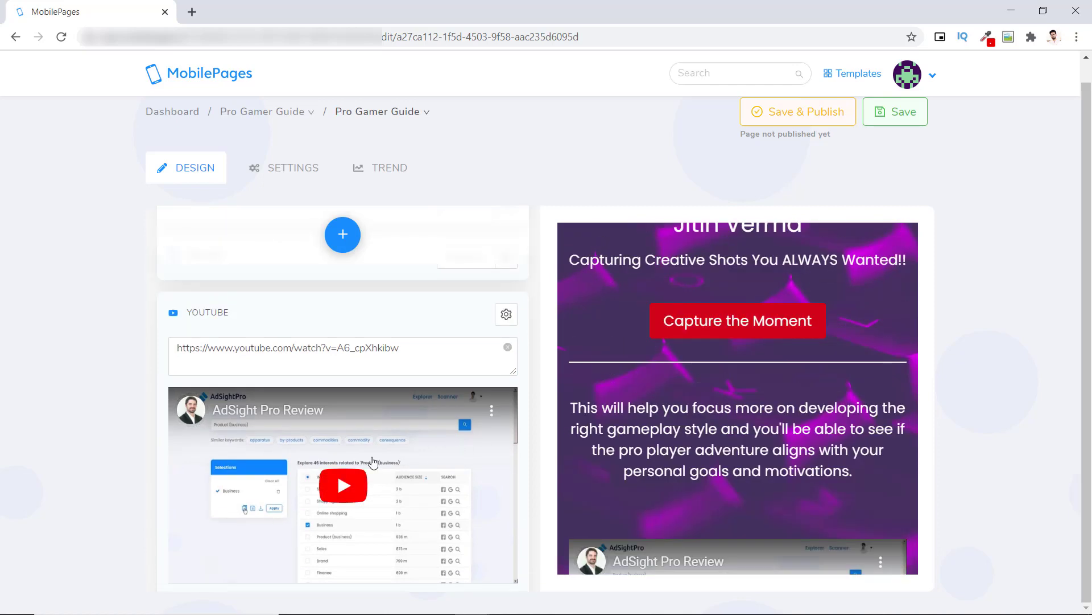
pyautogui.scroll(5, 372, 462)
pyautogui.scroll(5, 652, 449)
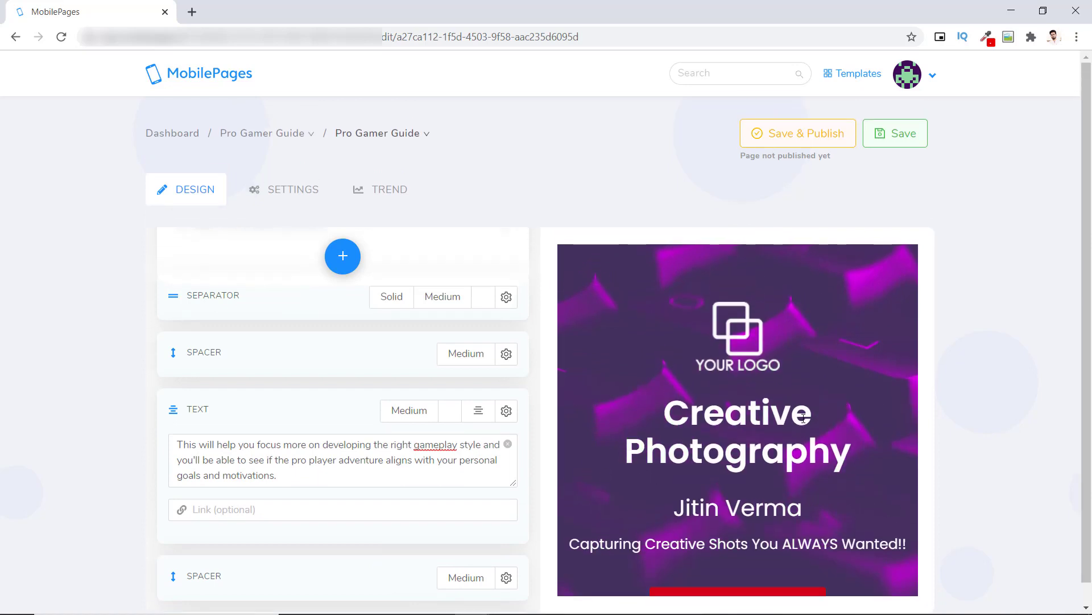
# - Save and publish the Pro Gamer Guide page
pyautogui.click(819, 140)
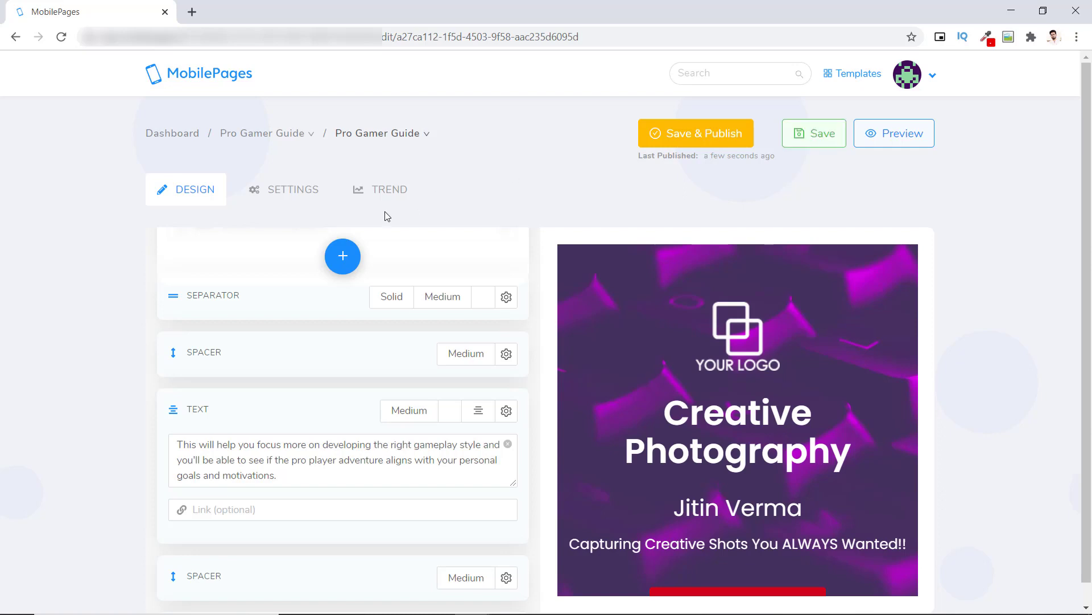
# - Rename the page to Creative Photography in its settings
pyautogui.click(289, 193)
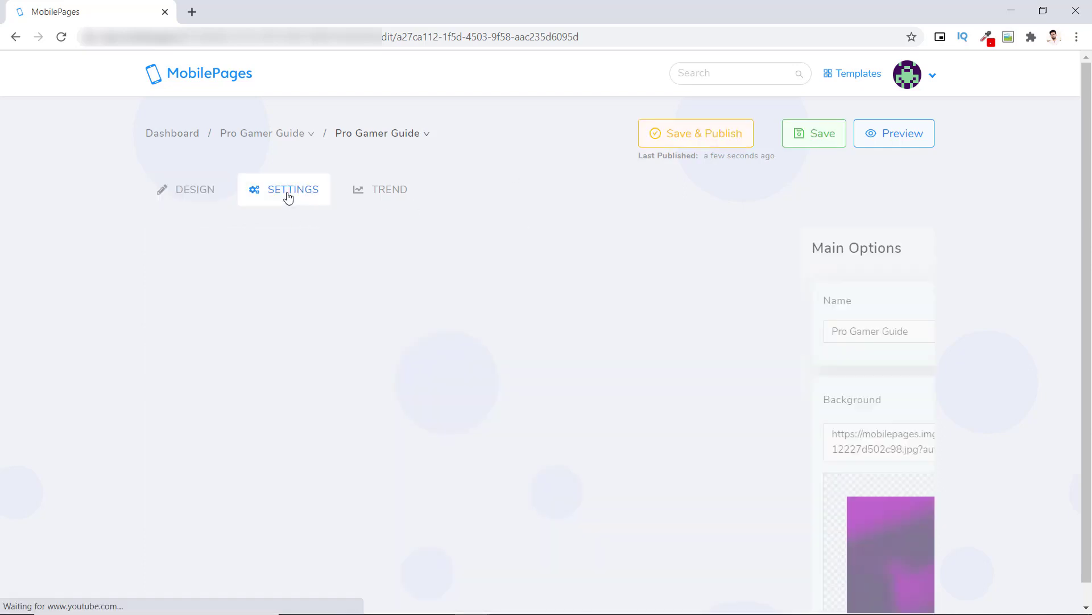
pyautogui.tripleClick(298, 335)
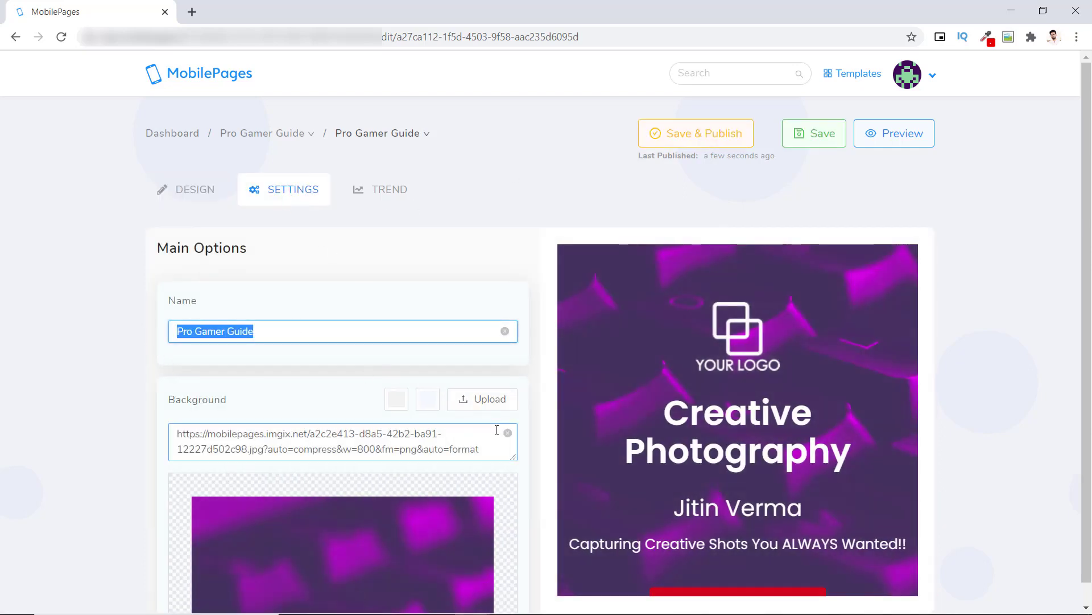
pyautogui.write('Photography')
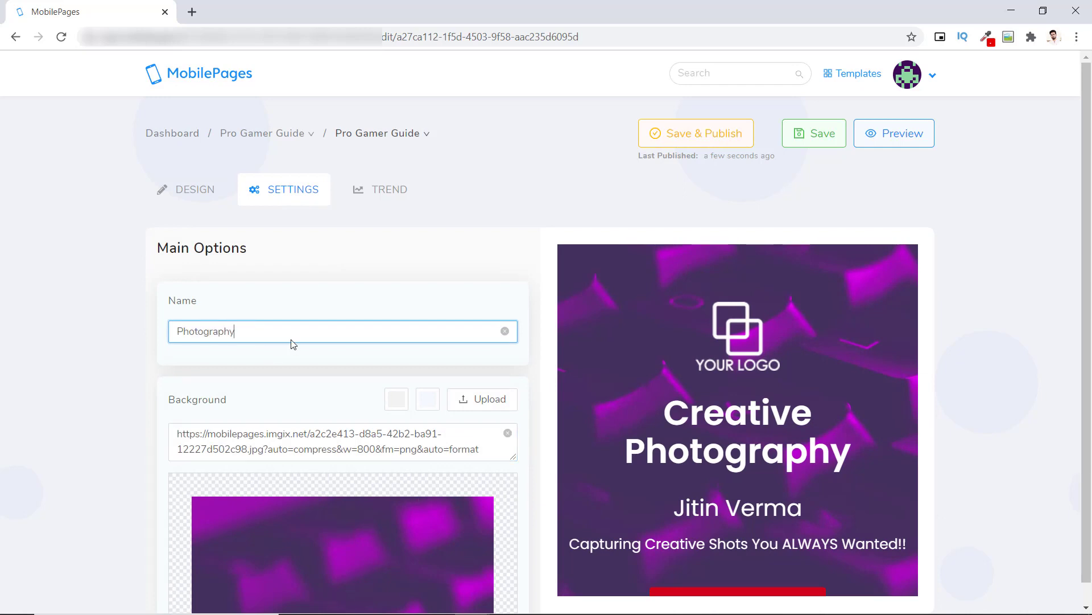
pyautogui.write('Creative')
# - Set the page font to Montserrat after briefly trying Oswald
pyautogui.scroll(-1, 313, 358)
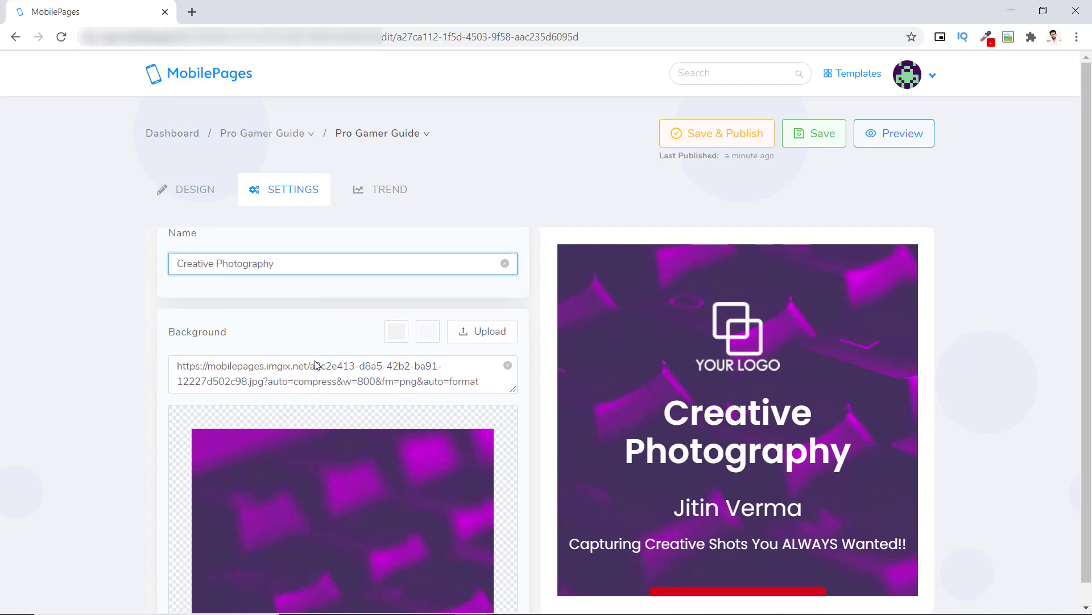
pyautogui.scroll(-4, 378, 429)
pyautogui.scroll(2, 407, 444)
pyautogui.scroll(-3, 403, 462)
pyautogui.click(341, 373)
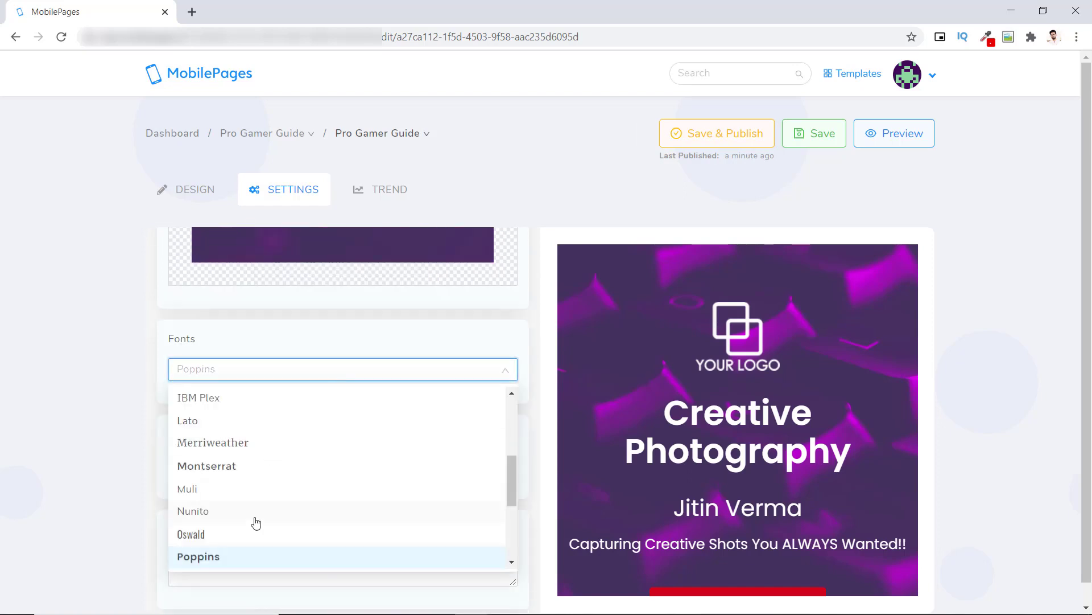
pyautogui.click(210, 533)
pyautogui.click(254, 370)
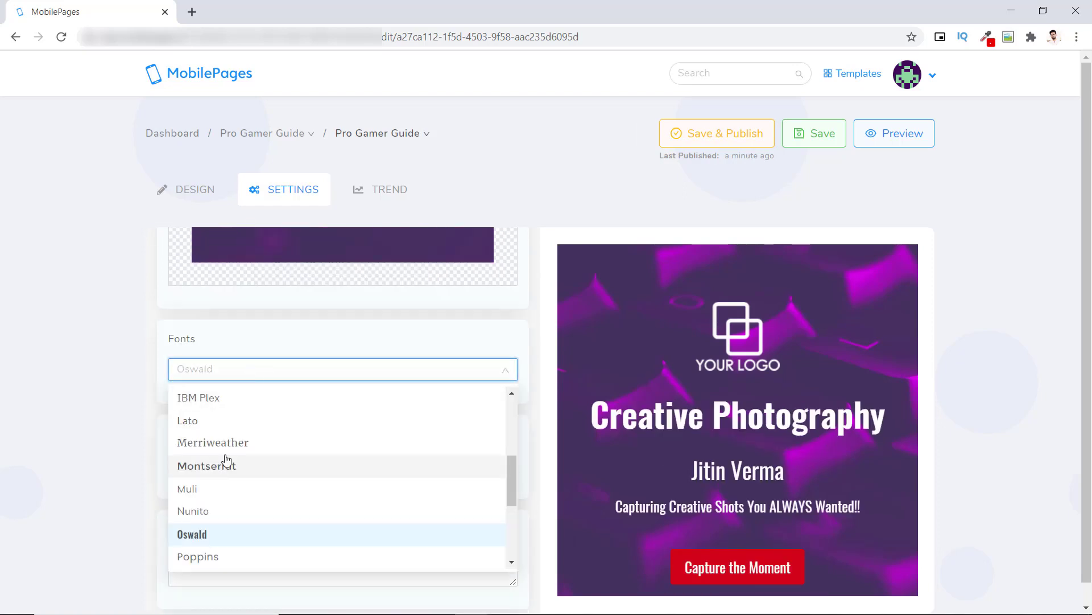
pyautogui.click(220, 465)
pyautogui.scroll(-1, 234, 454)
pyautogui.scroll(-1, 215, 368)
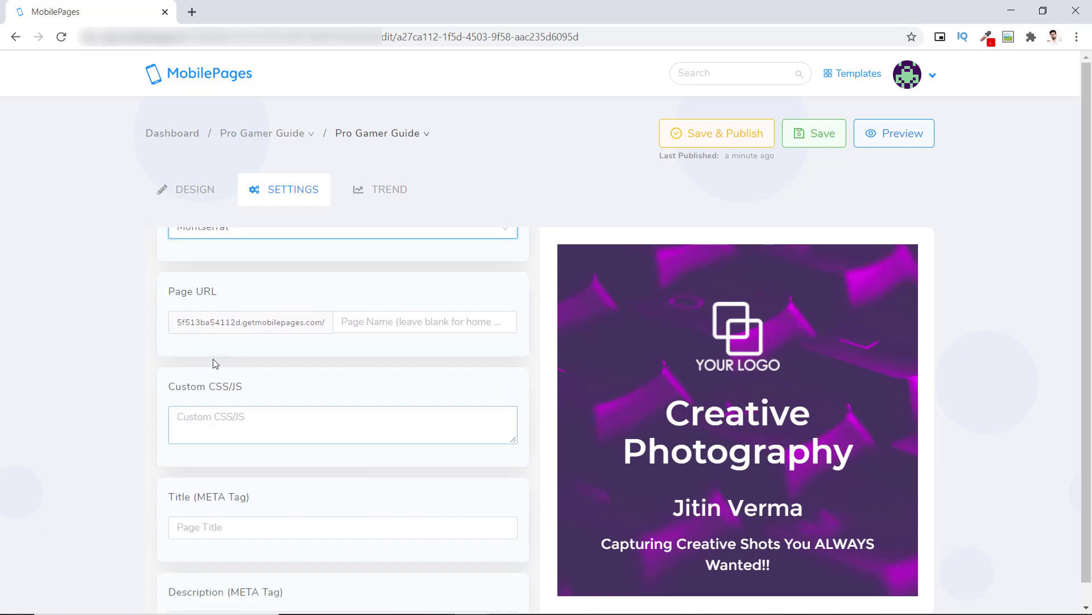
# - Check the page URL name, custom CSS/JS and page title meta tag settings
pyautogui.click(386, 326)
pyautogui.scroll(-1, 432, 376)
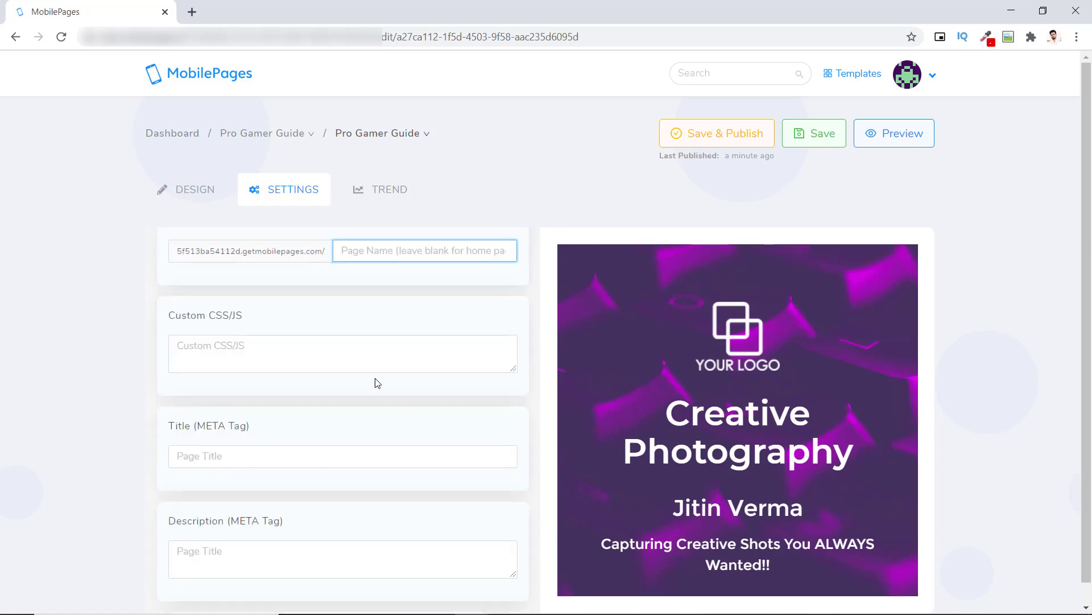
pyautogui.click(238, 353)
pyautogui.scroll(-1, 364, 394)
pyautogui.click(298, 382)
pyautogui.scroll(-2, 342, 388)
# - Check meta description, meta image and redirect URL, then view the 28-Aug to 04-Sep trend chart
pyautogui.click(340, 350)
pyautogui.click(353, 471)
pyautogui.scroll(-4, 456, 502)
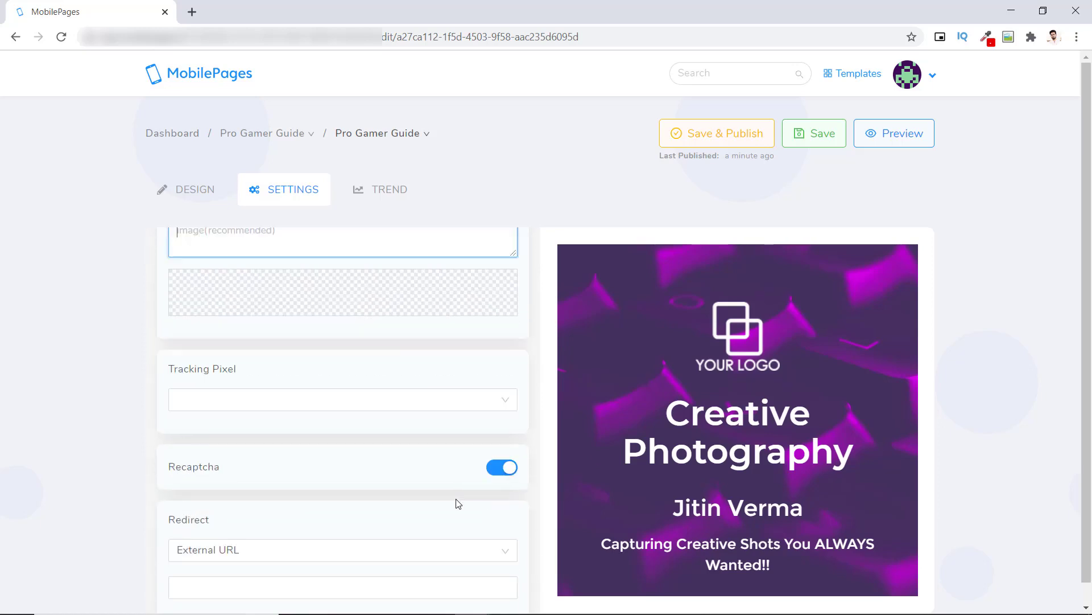
pyautogui.scroll(-2, 497, 417)
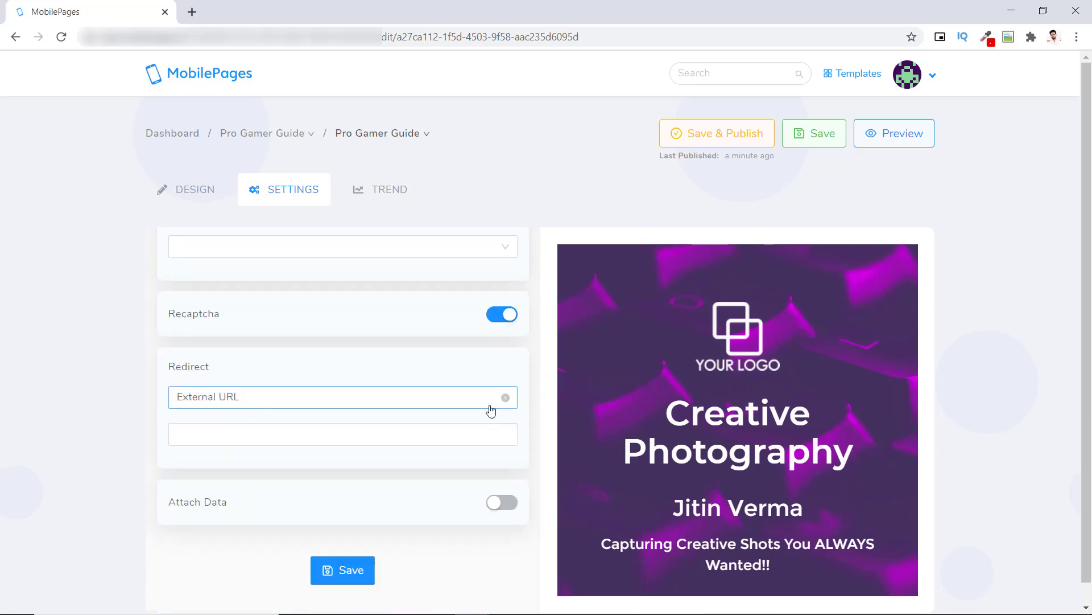
pyautogui.click(254, 434)
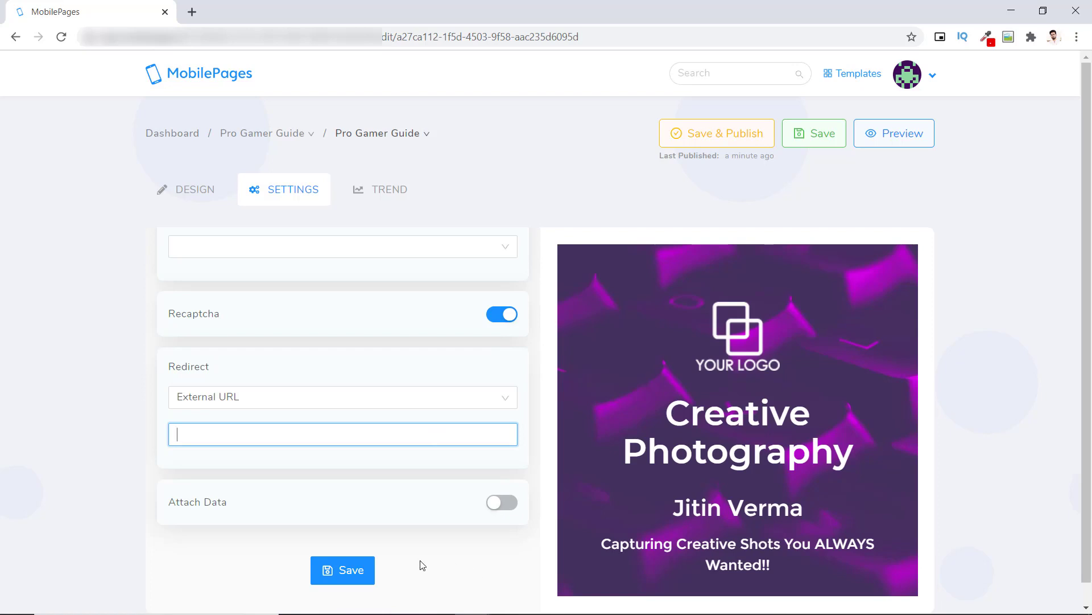
pyautogui.click(398, 192)
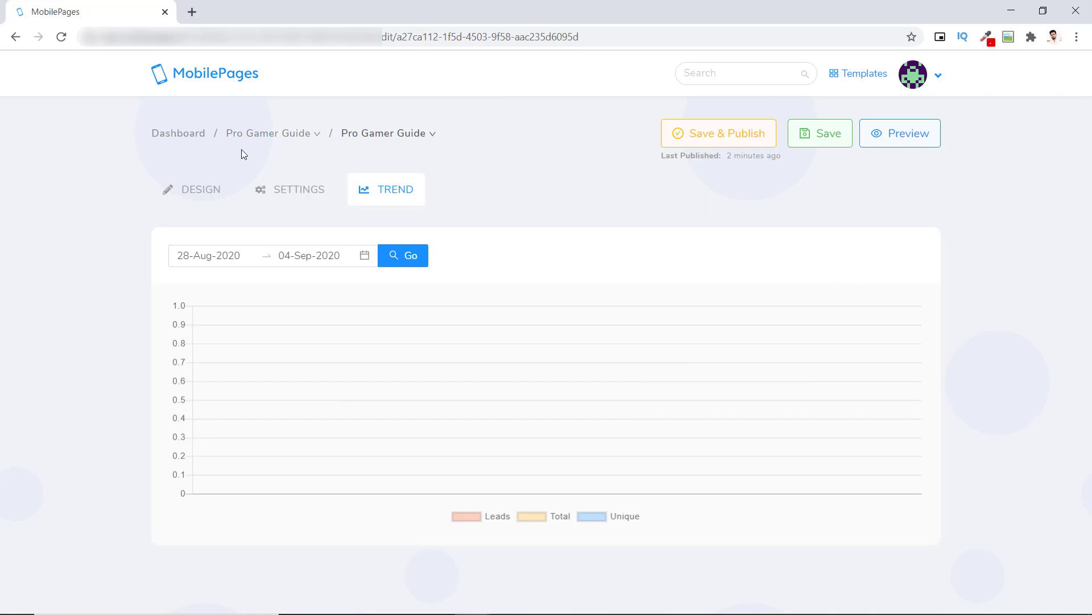
# - Go back to the dashboard listing the Photography website
pyautogui.click(178, 133)
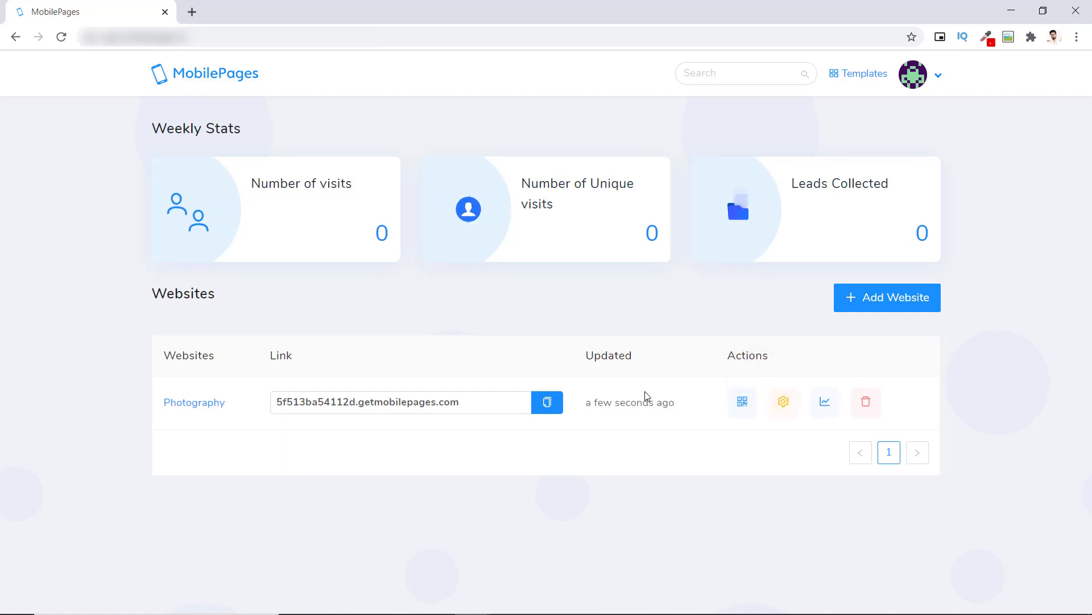
# - Browse the Photography site's pages and Add New Page templates, then bring up the account menu
pyautogui.click(209, 405)
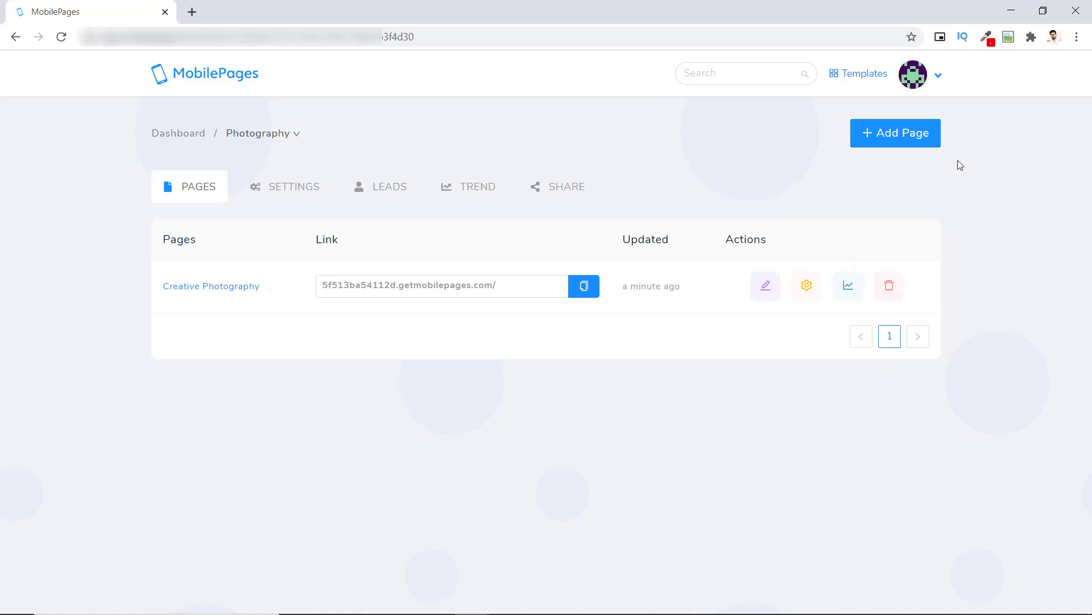
pyautogui.click(897, 136)
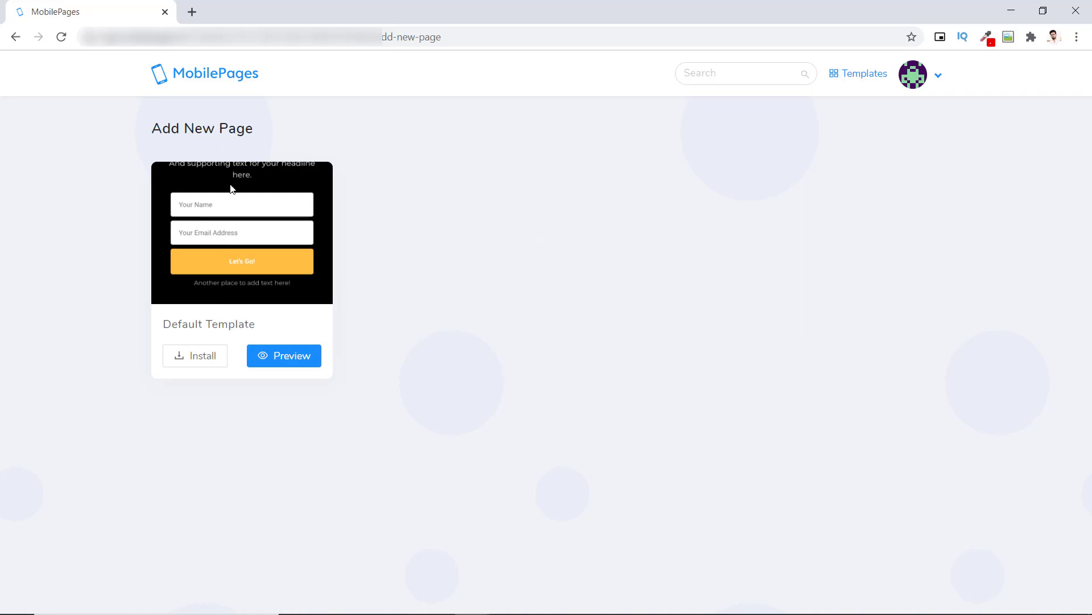
pyautogui.click(212, 76)
pyautogui.click(933, 75)
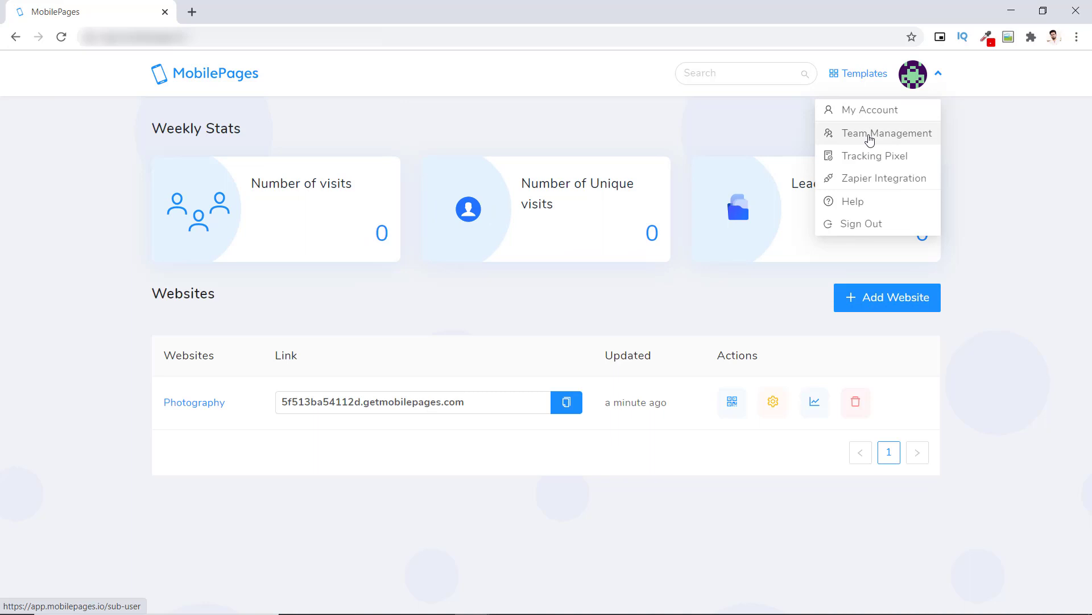
pyautogui.click(869, 136)
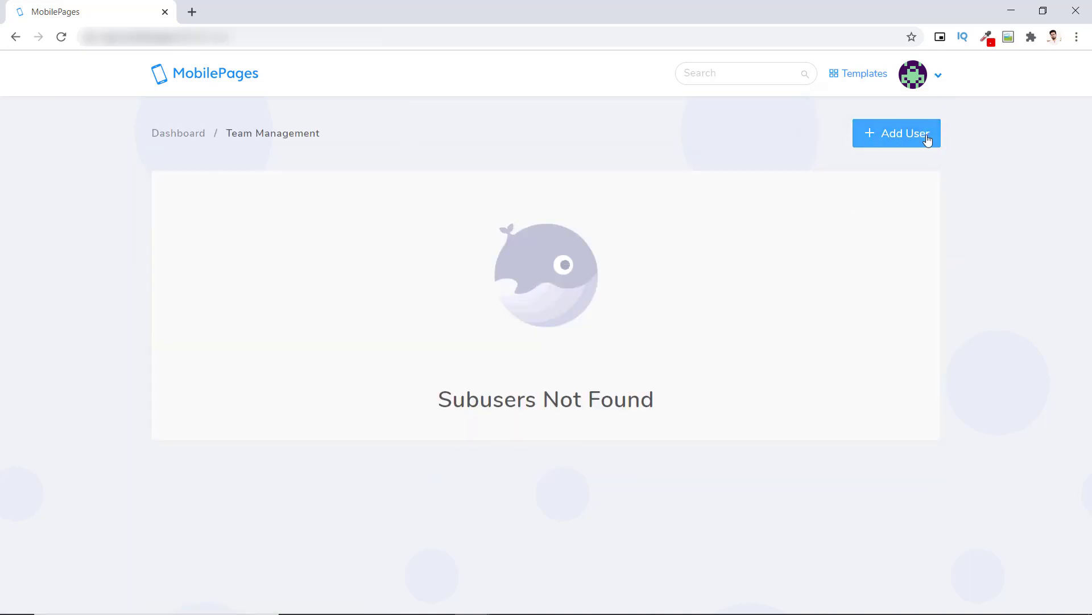
pyautogui.click(938, 76)
pyautogui.click(896, 178)
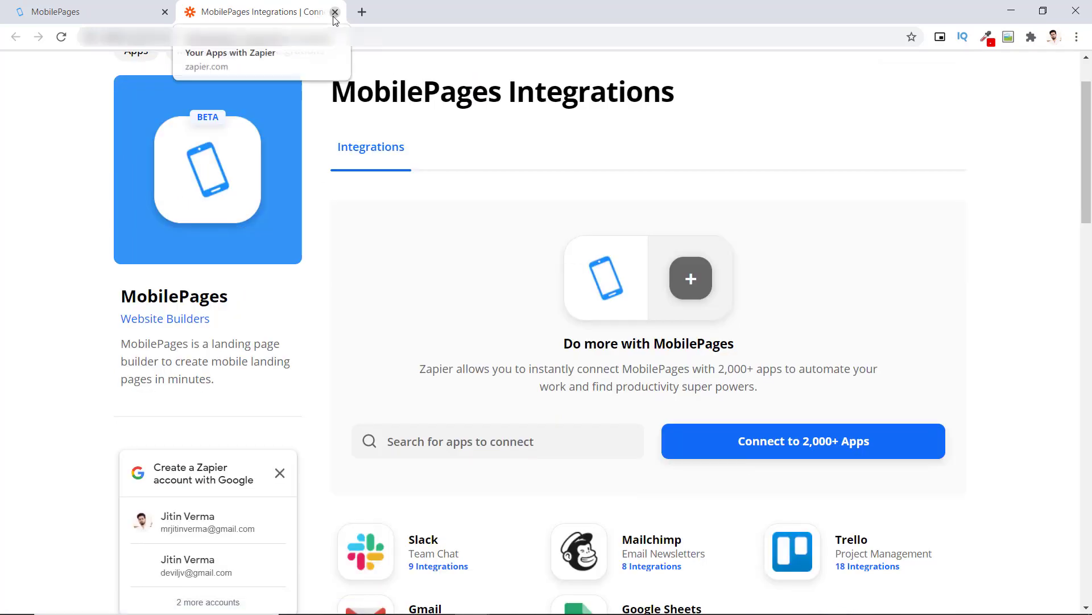
pyautogui.click(334, 13)
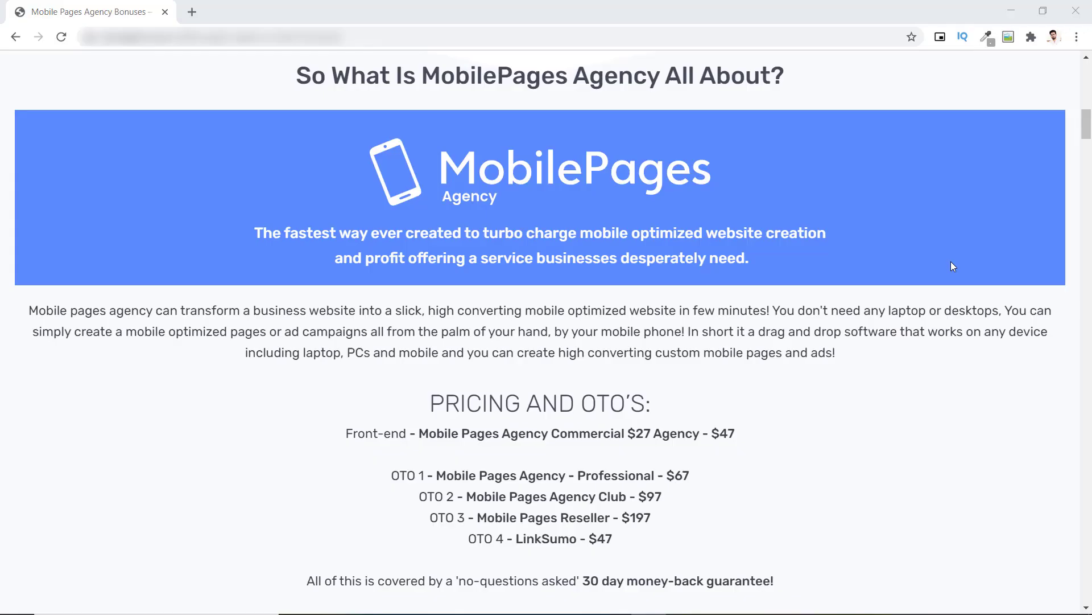
# - Highlight the Front-end, OTO 1 Professional and OTO 2 Agency Club pricing lines in turn
pyautogui.scroll(-3, 953, 263)
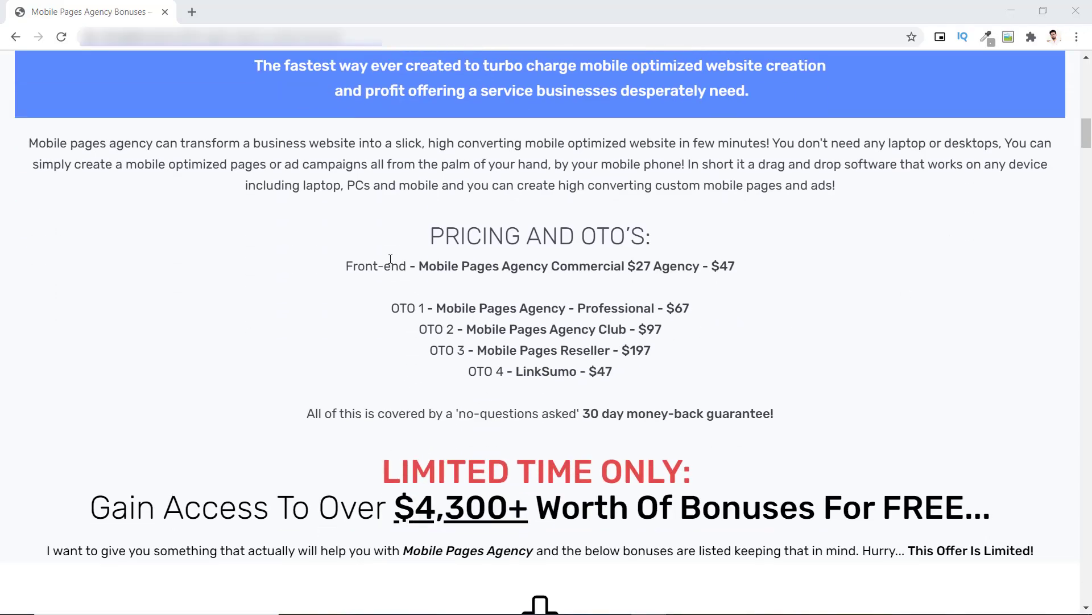
pyautogui.moveTo(346, 266); pyautogui.dragTo(734, 272)
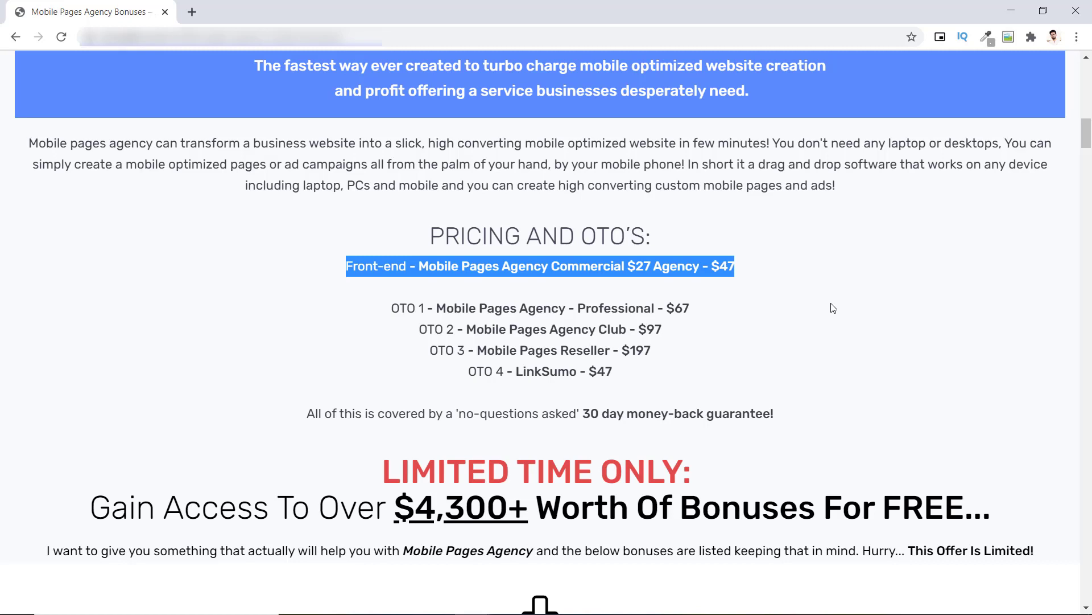
pyautogui.click(834, 308)
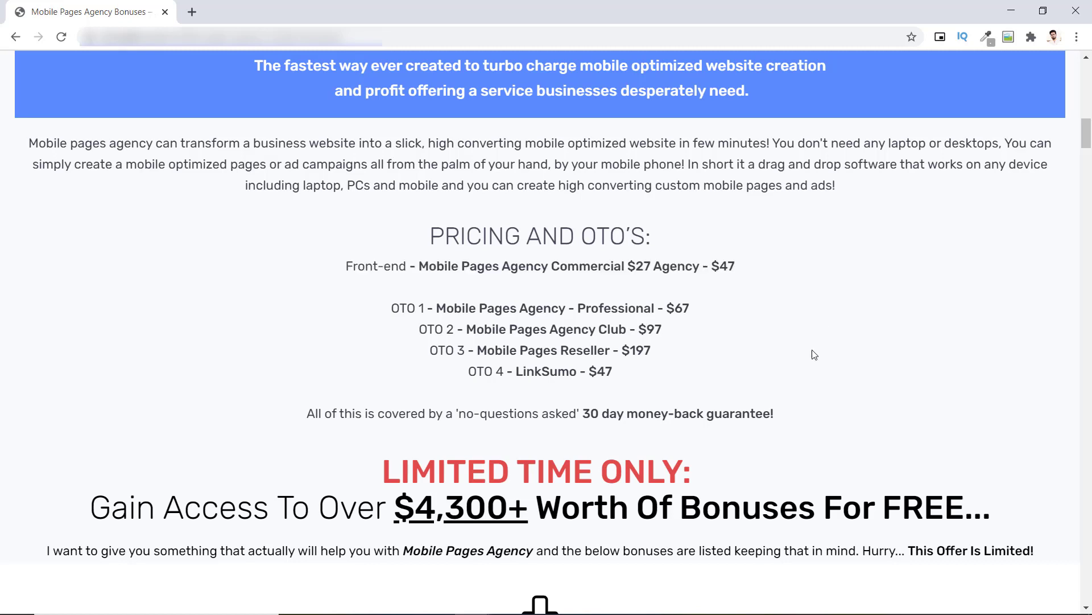
pyautogui.moveTo(394, 308); pyautogui.dragTo(697, 311)
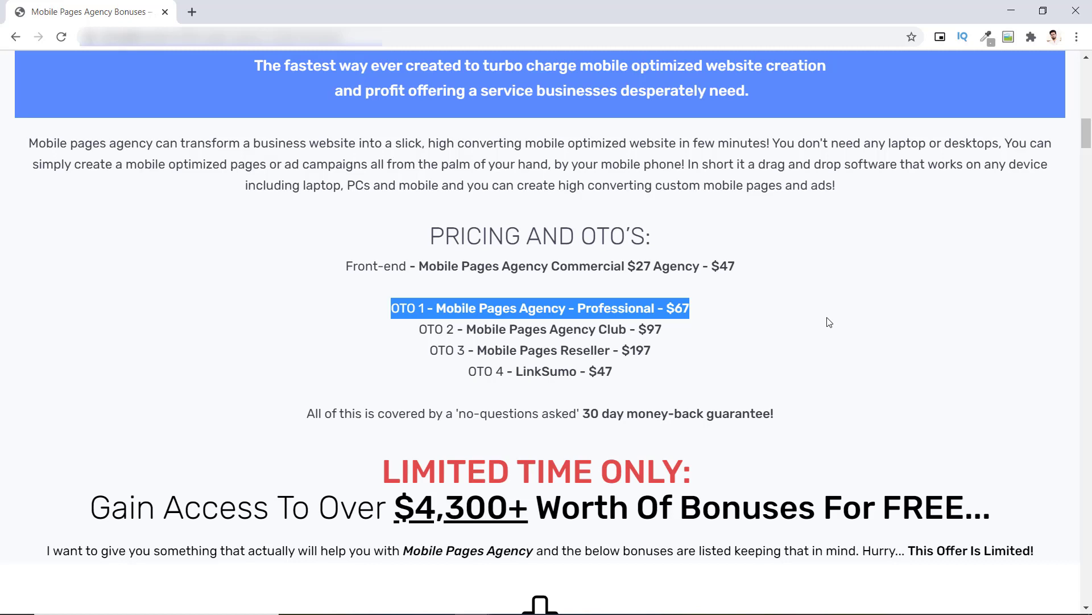
pyautogui.click(788, 341)
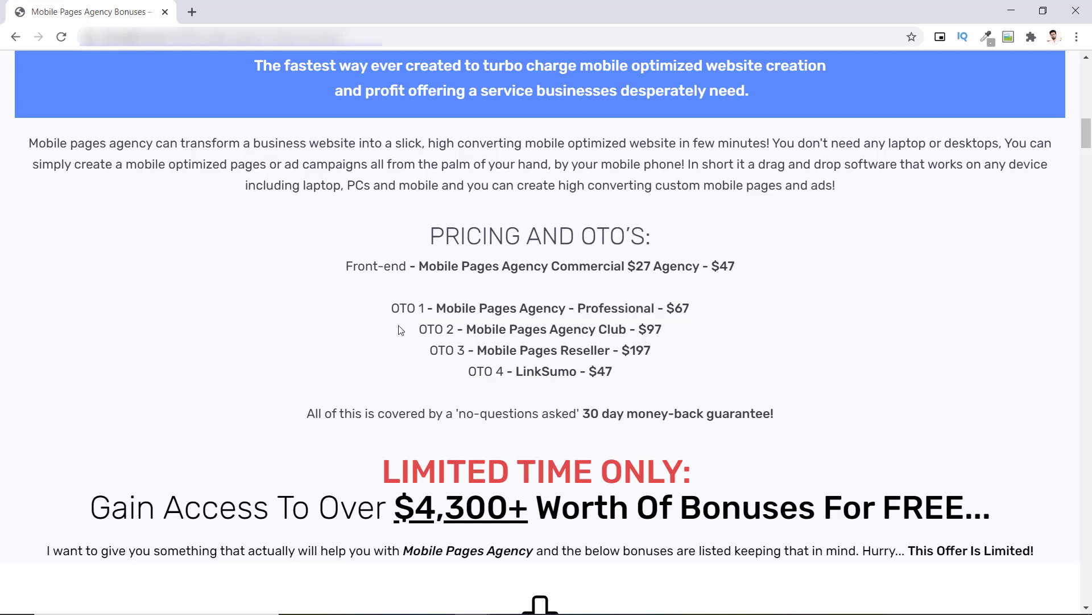
pyautogui.moveTo(419, 328); pyautogui.dragTo(664, 334)
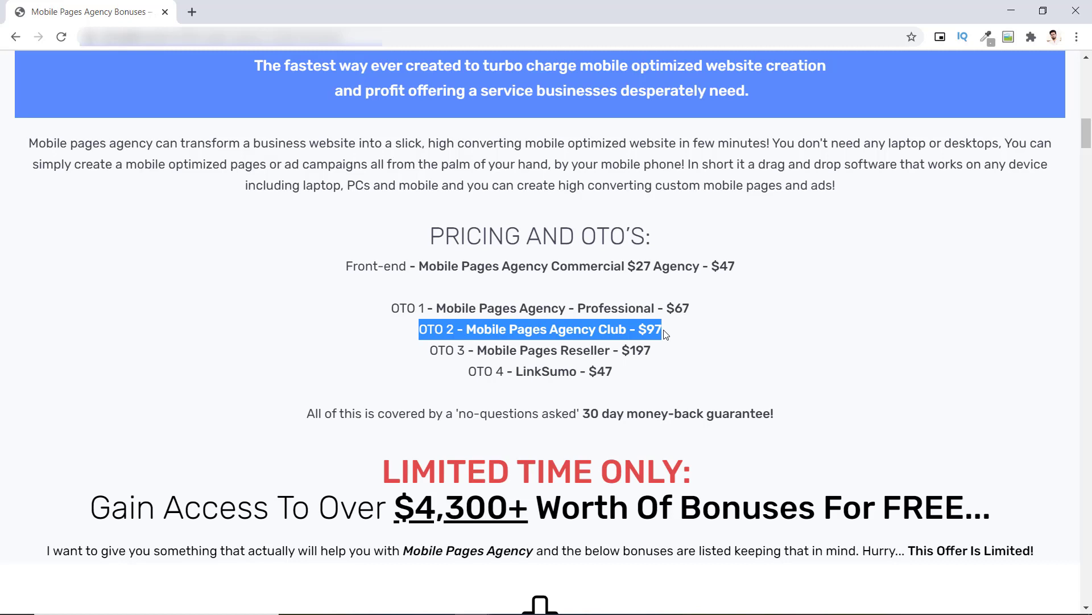
pyautogui.click(826, 344)
pyautogui.moveTo(430, 350); pyautogui.dragTo(654, 350)
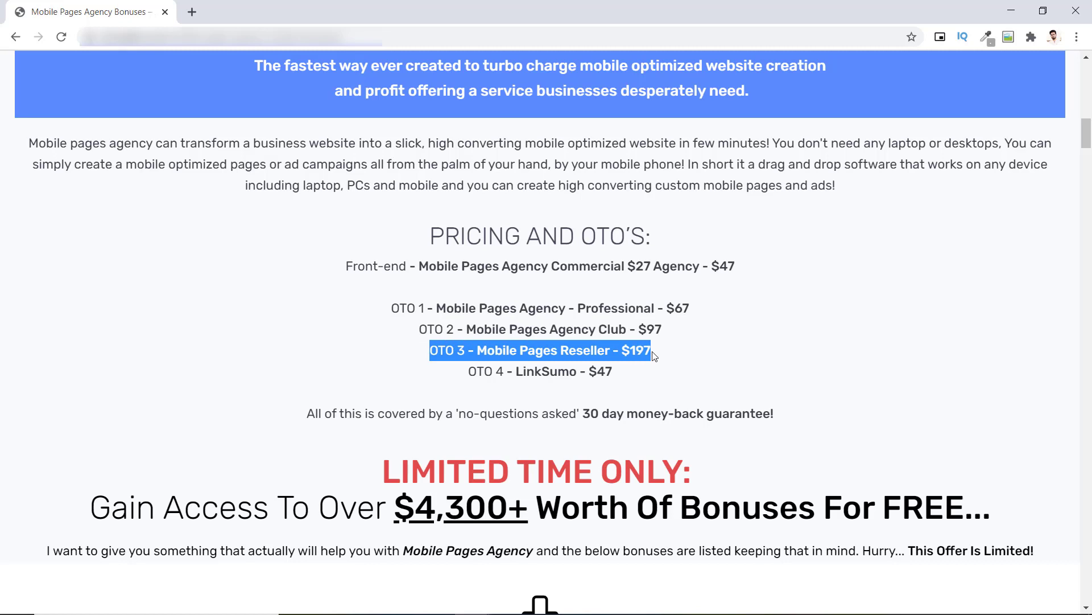
pyautogui.click(803, 364)
pyautogui.moveTo(468, 371); pyautogui.dragTo(621, 374)
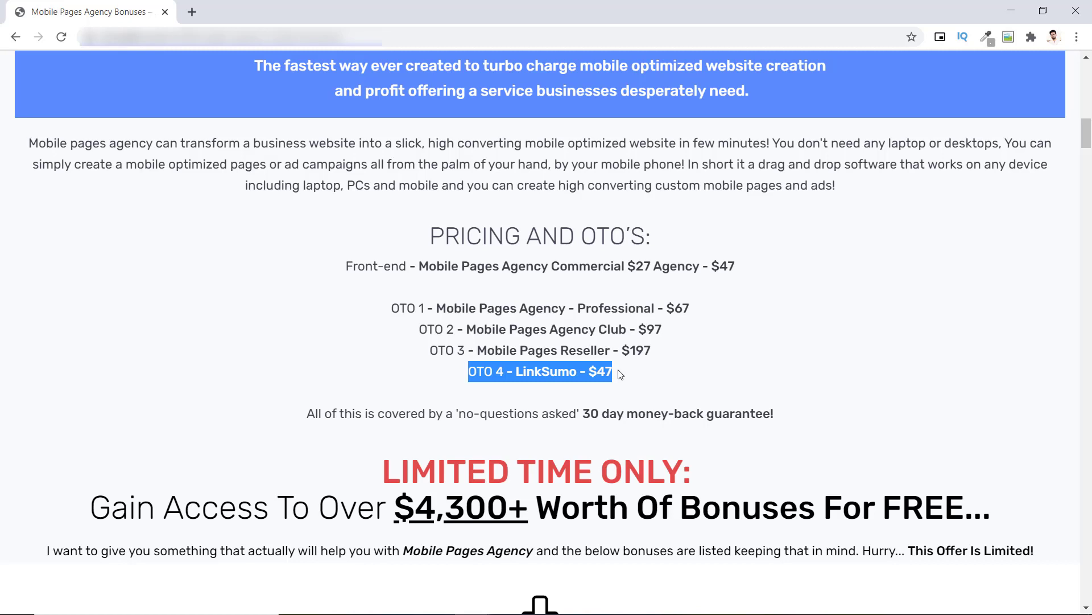
pyautogui.click(821, 358)
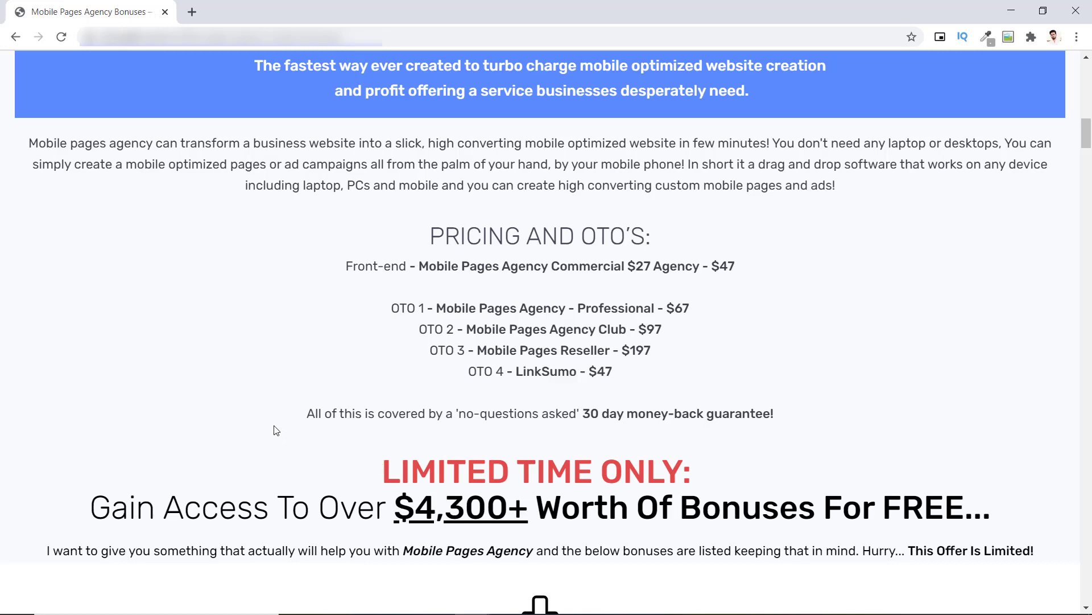
# - Scroll past bonuses like WP iAsk Plugin and The Fuego Multiplier to the Secure Your Copy button
pyautogui.scroll(-10, 858, 328)
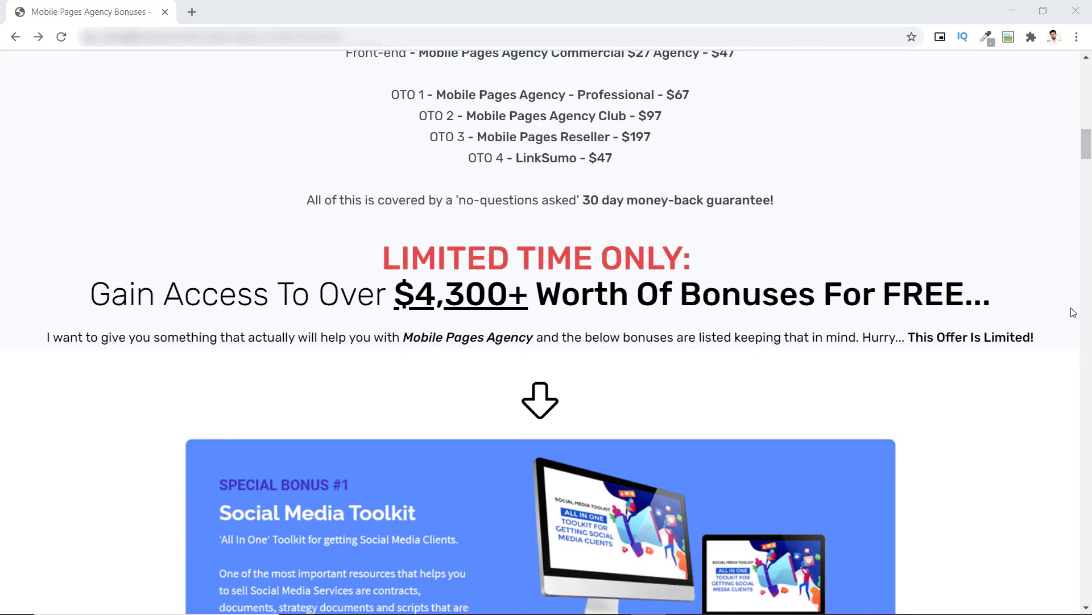
pyautogui.scroll(-12, 1072, 312)
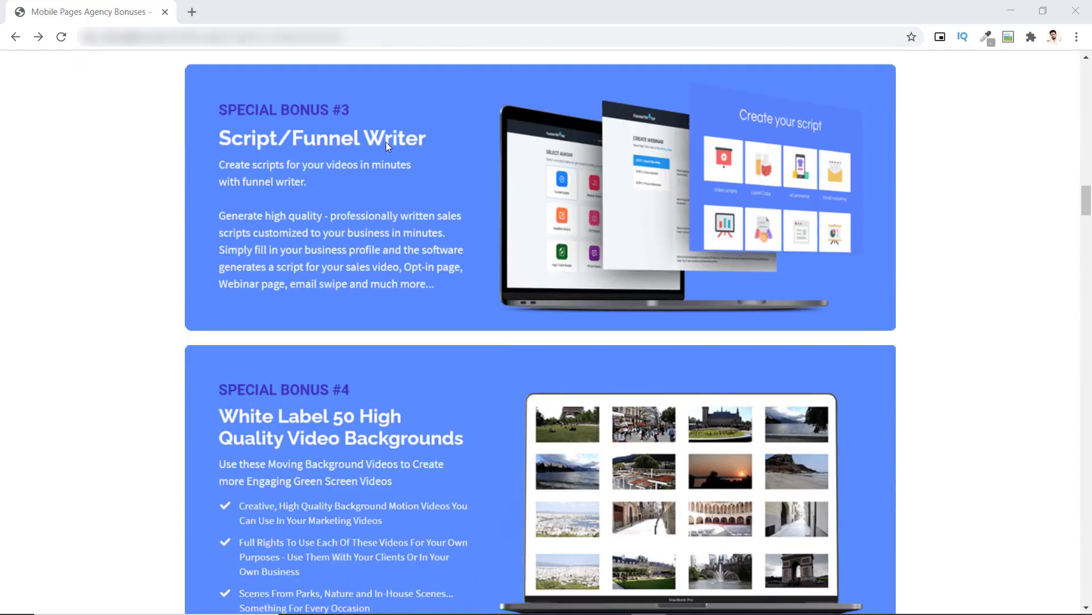
pyautogui.scroll(-15, 972, 279)
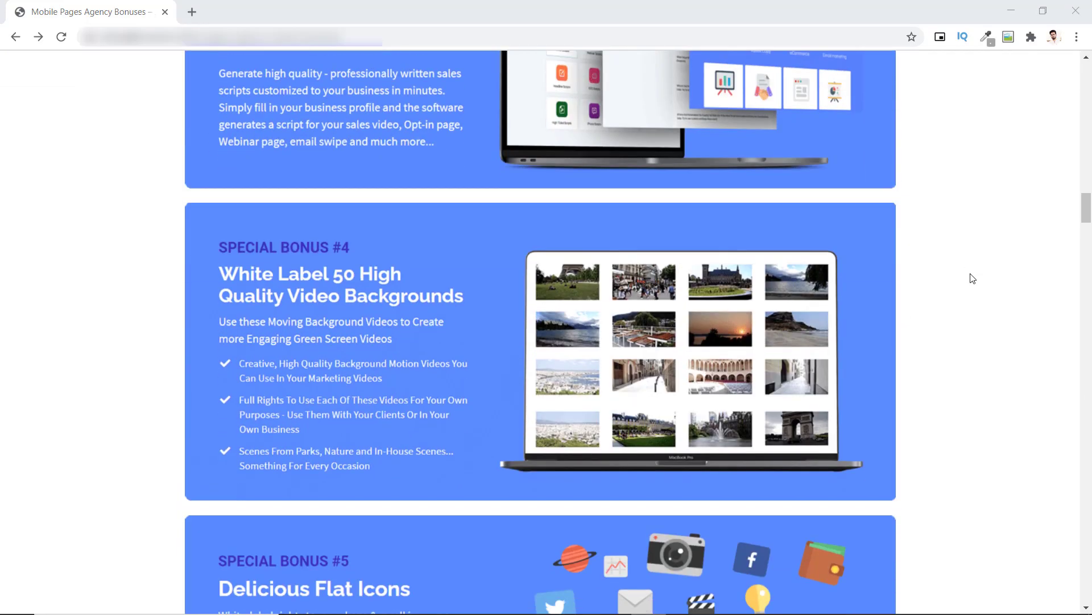
pyautogui.scroll(-3, 973, 279)
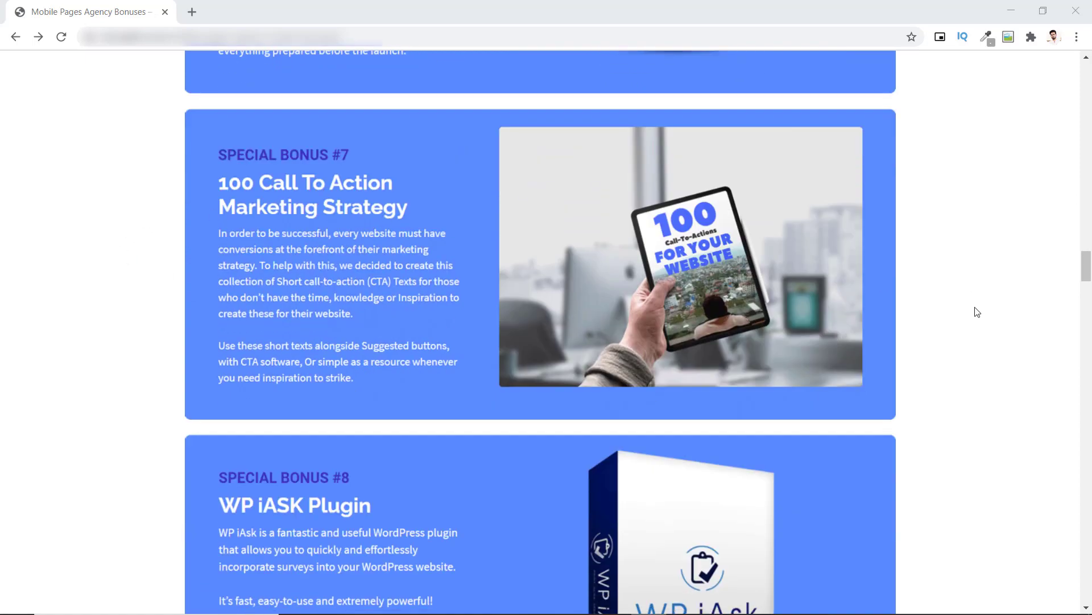
pyautogui.scroll(-6, 977, 311)
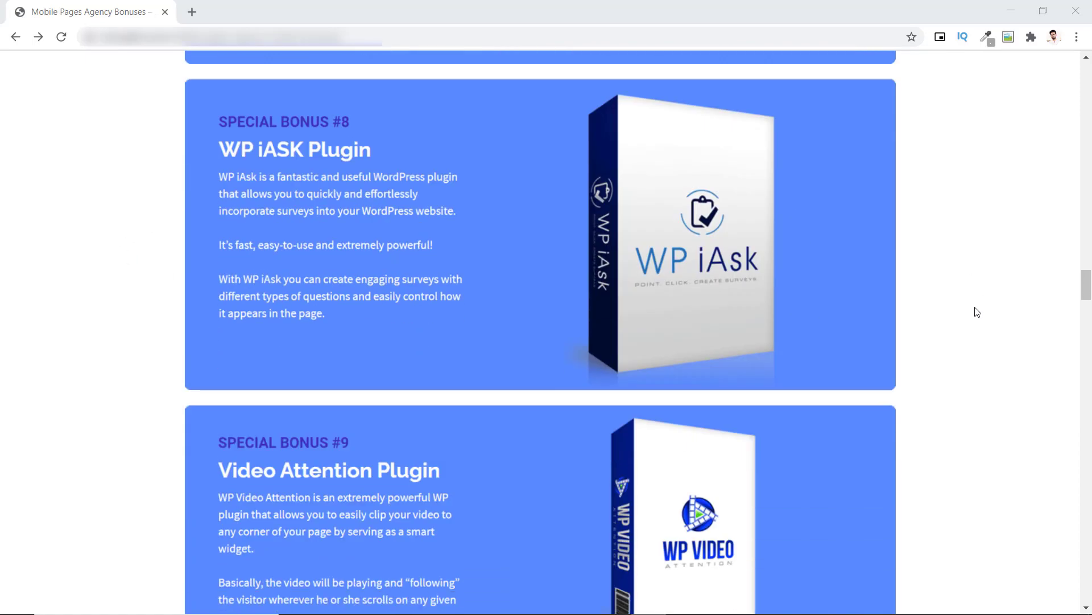
pyautogui.scroll(-16, 977, 311)
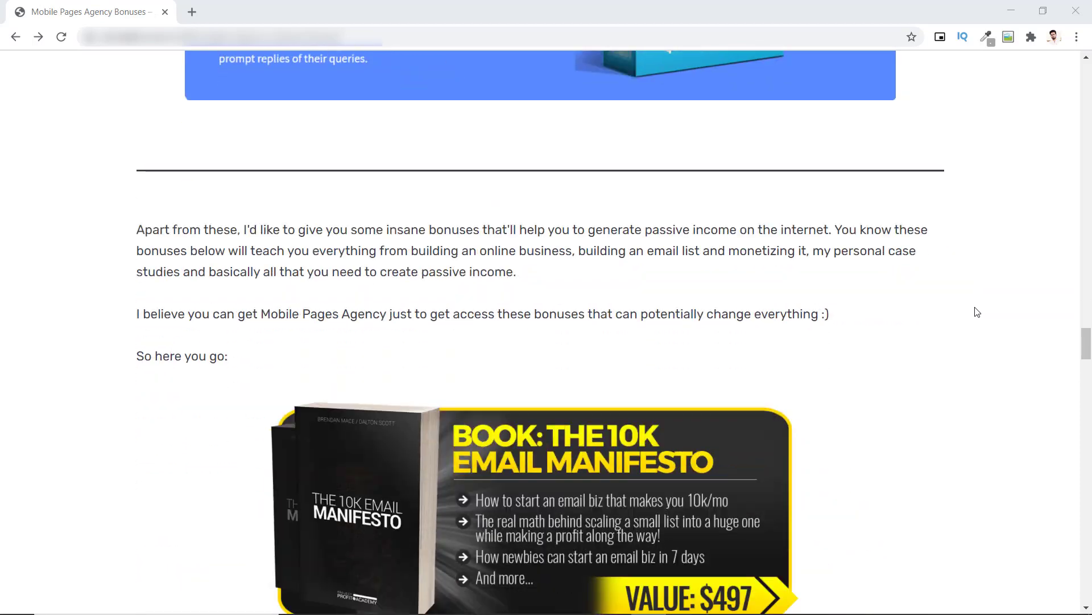
pyautogui.scroll(-13, 977, 312)
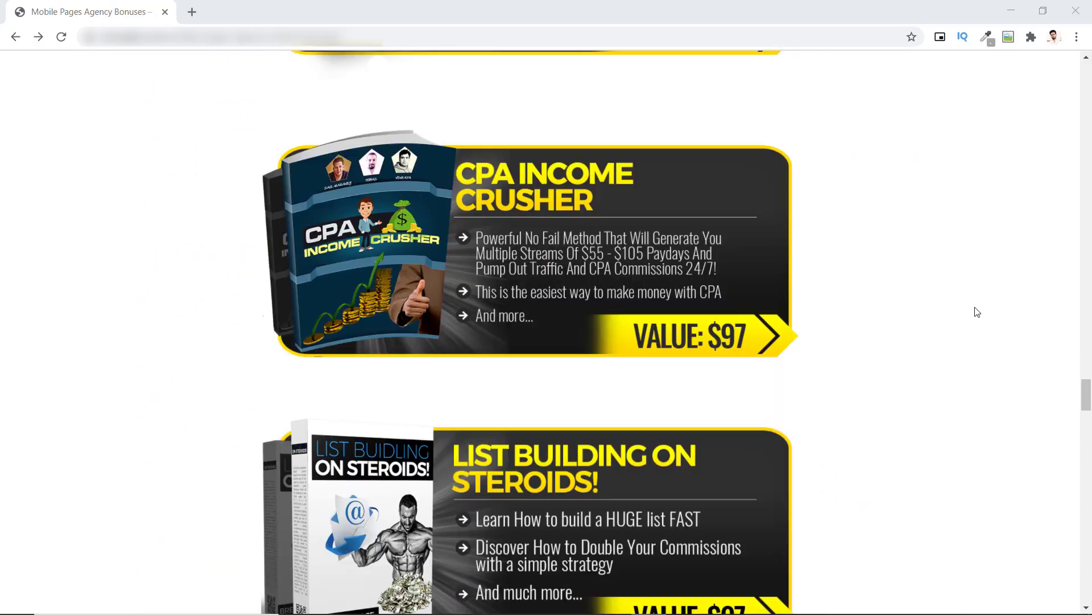
pyautogui.scroll(-18, 976, 312)
pyautogui.scroll(-20, 977, 312)
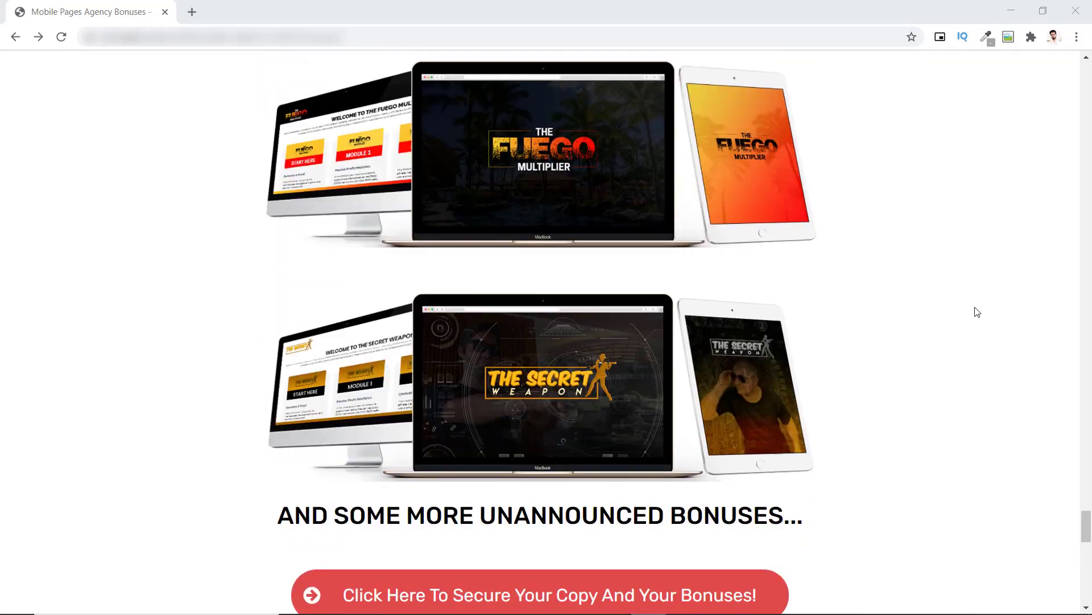